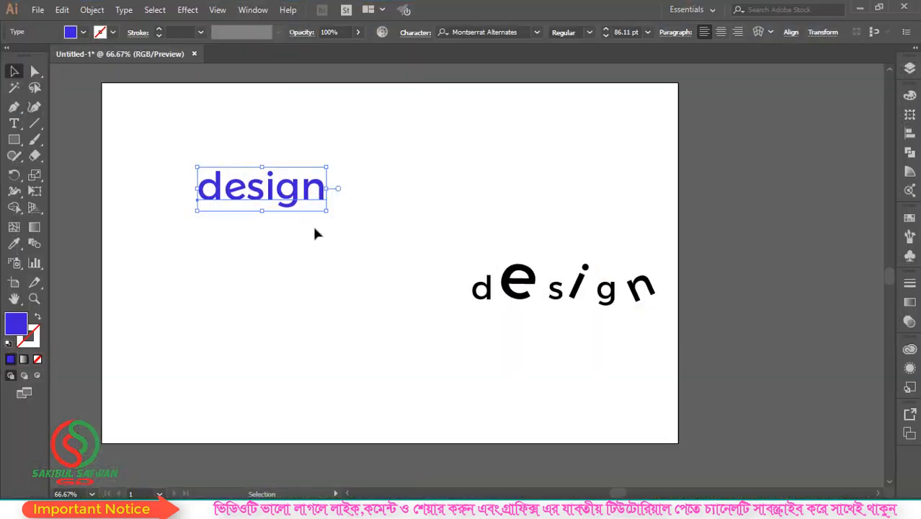
# Step: Delete both "design" lettering objects to clear the artboard
pyautogui.scroll(1, 314, 232)
pyautogui.moveTo(168, 135); pyautogui.dragTo(783, 447)
pyautogui.press('Delete')
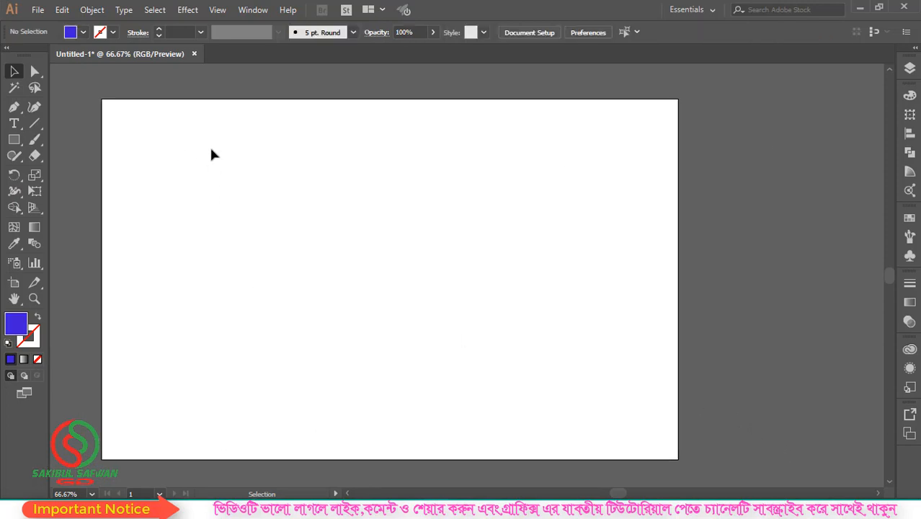
# Step: Detach the line tools group as a floating panel and place it over the artboard's upper-right edge
pyautogui.click(37, 129)
pyautogui.click(41, 127)
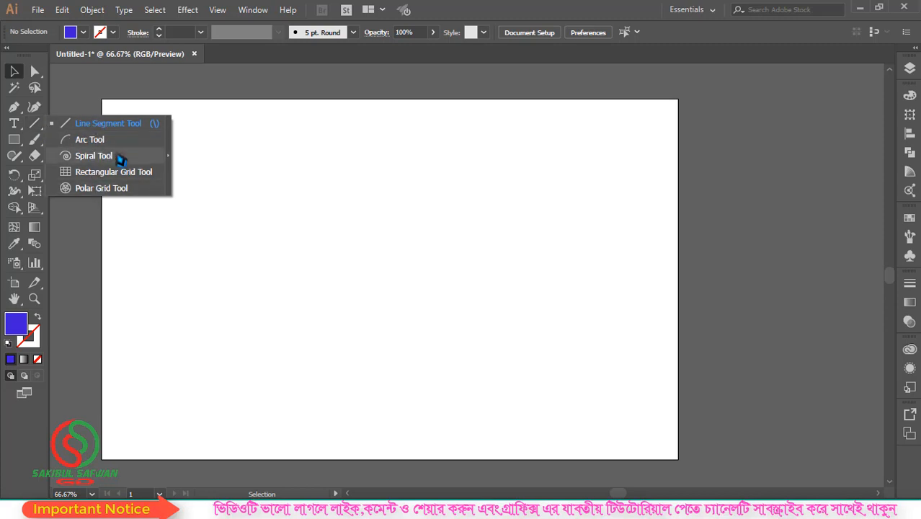
pyautogui.click(170, 164)
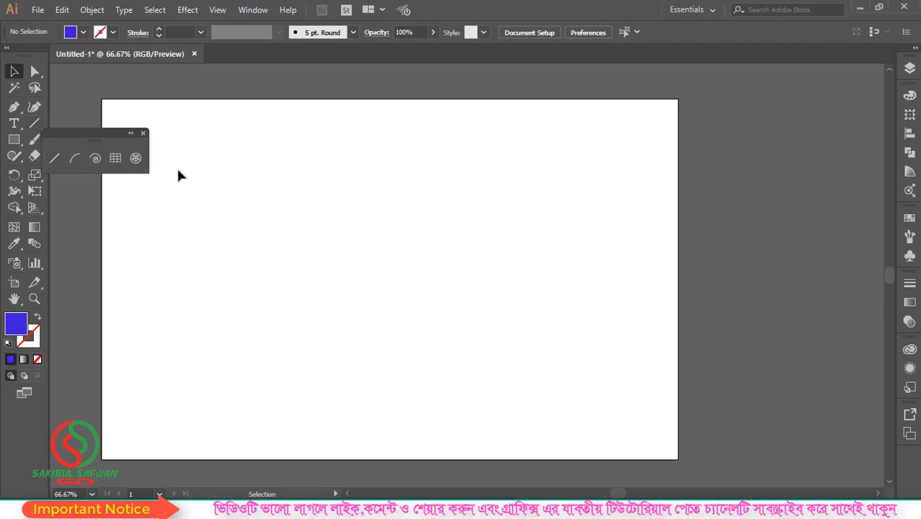
pyautogui.moveTo(87, 139); pyautogui.dragTo(646, 180)
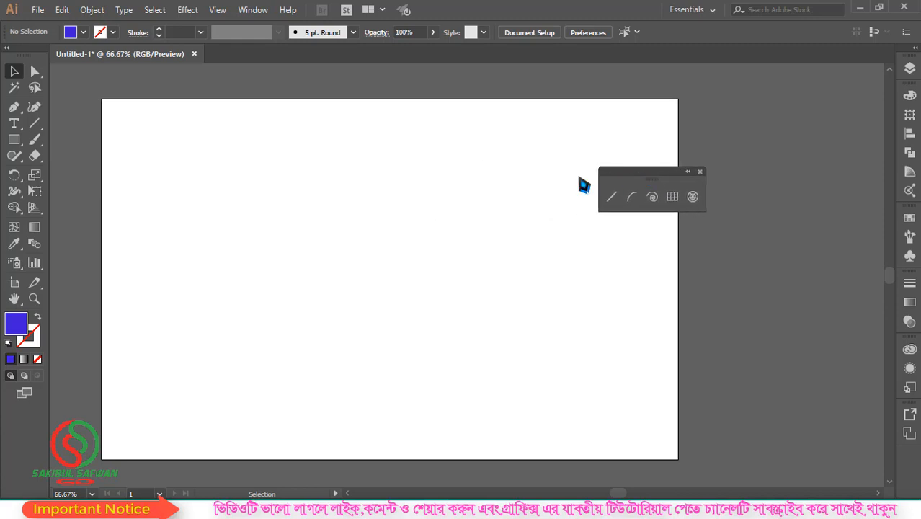
# Step: Draw a straight horizontal line segment in the left half of the artboard
pyautogui.click(611, 196)
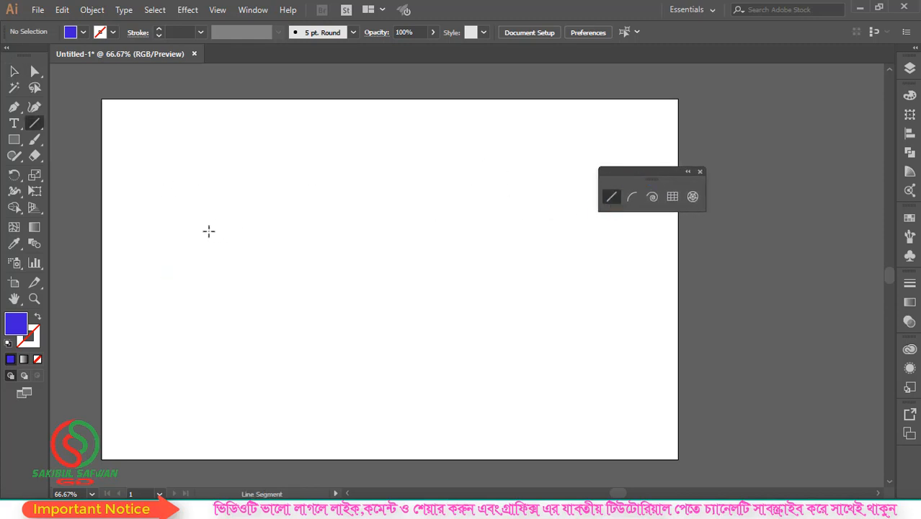
pyautogui.moveTo(209, 230); pyautogui.dragTo(389, 232)
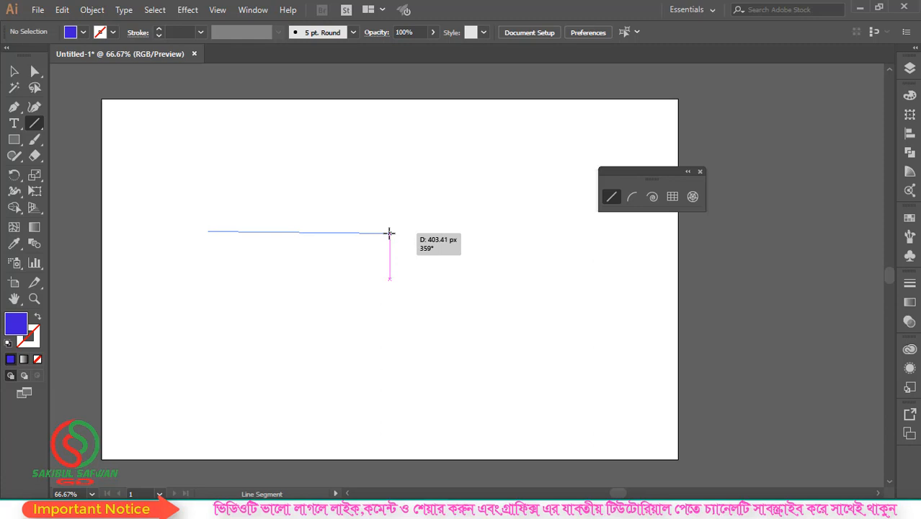
pyautogui.moveTo(389, 232); pyautogui.dragTo(403, 221)
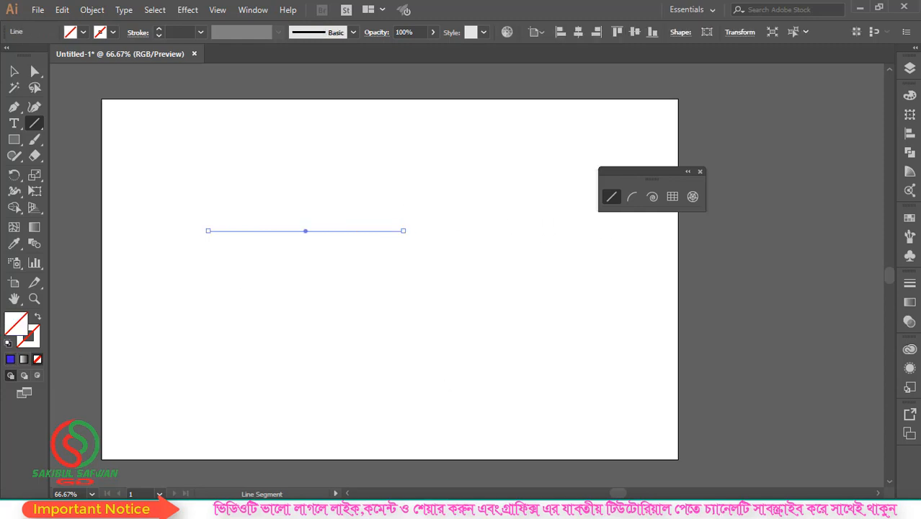
# Step: Select the horizontal line and move it slightly down and to the left
pyautogui.click(14, 71)
pyautogui.scroll(1, 266, 232)
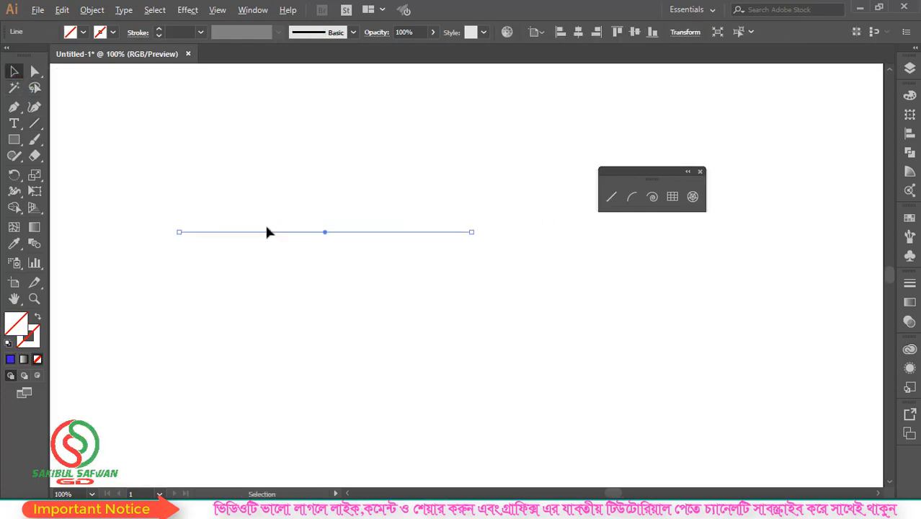
pyautogui.scroll(-2, 265, 230)
pyautogui.click(218, 232)
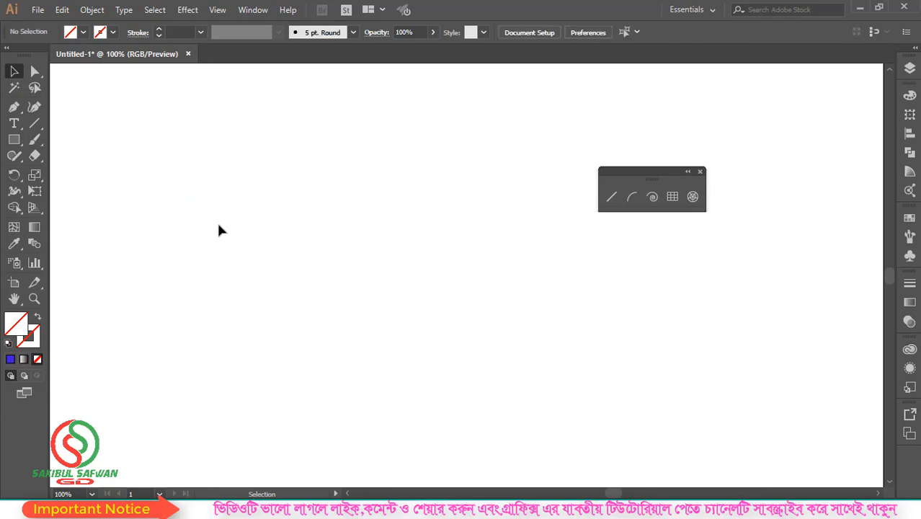
pyautogui.moveTo(225, 99); pyautogui.dragTo(498, 360)
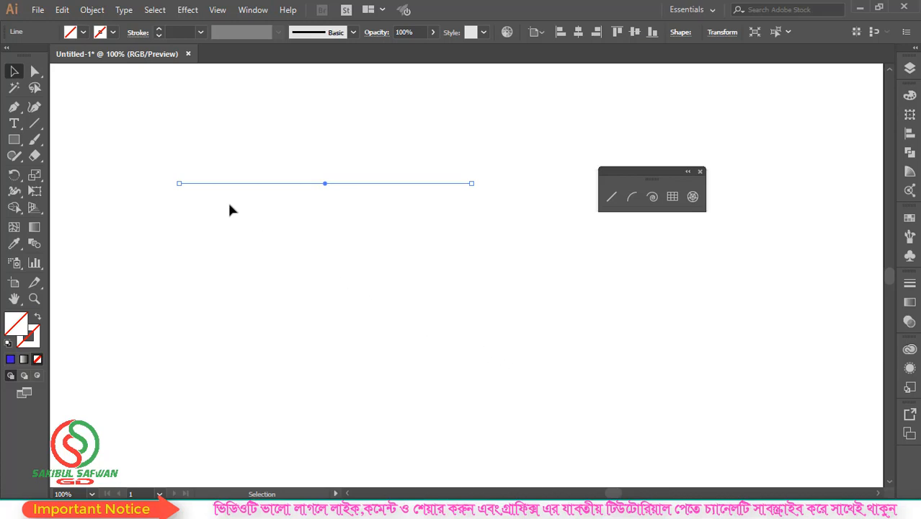
pyautogui.moveTo(217, 99); pyautogui.dragTo(474, 326)
pyautogui.moveTo(355, 185); pyautogui.dragTo(306, 225)
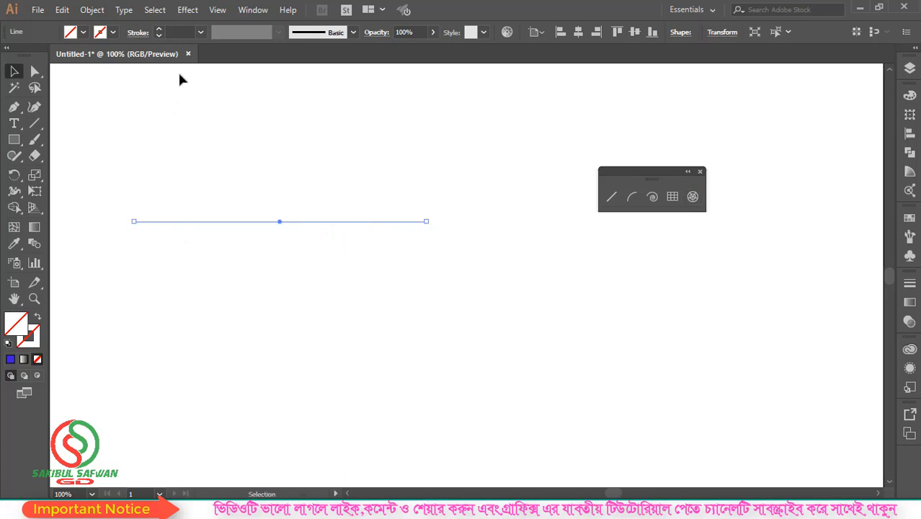
# Step: Give the line a visible black stroke and set its weight to 6 pt
pyautogui.click(182, 32)
pyautogui.scroll(1, 179, 38)
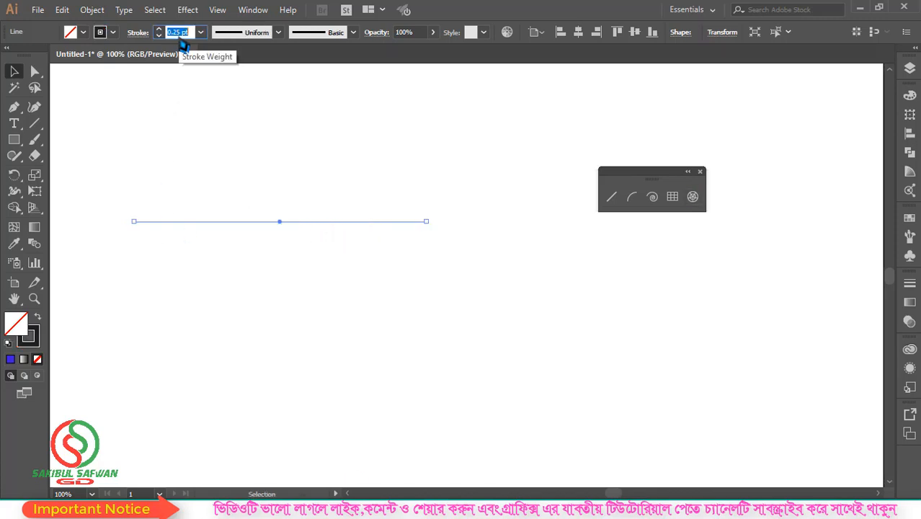
pyautogui.scroll(17, 179, 34)
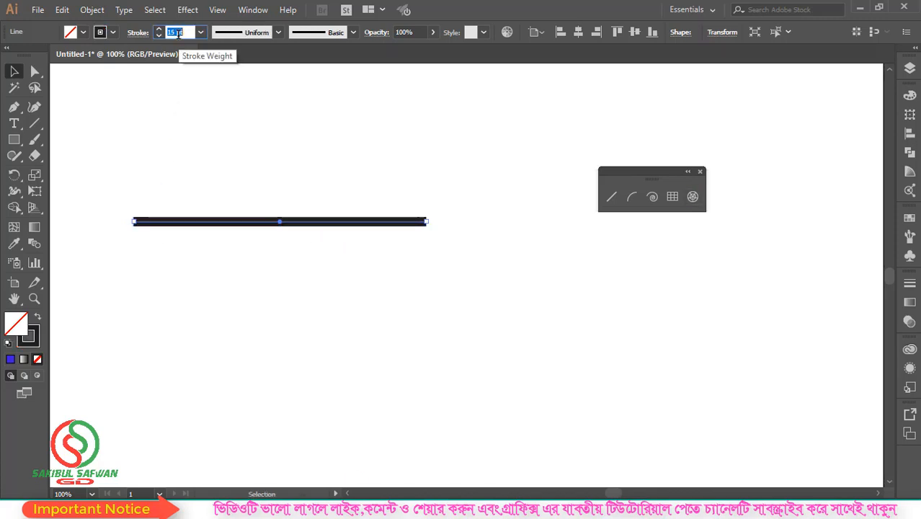
pyautogui.scroll(-8, 179, 34)
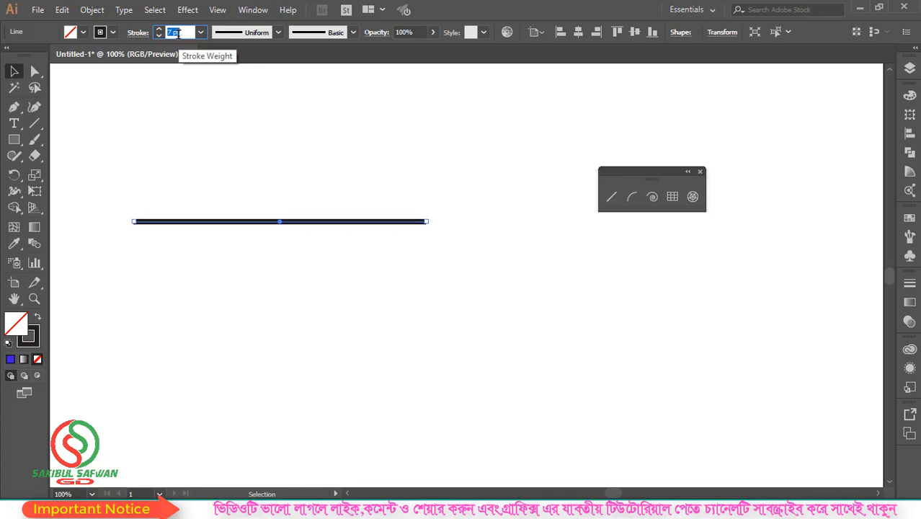
pyautogui.scroll(1, 253, 222)
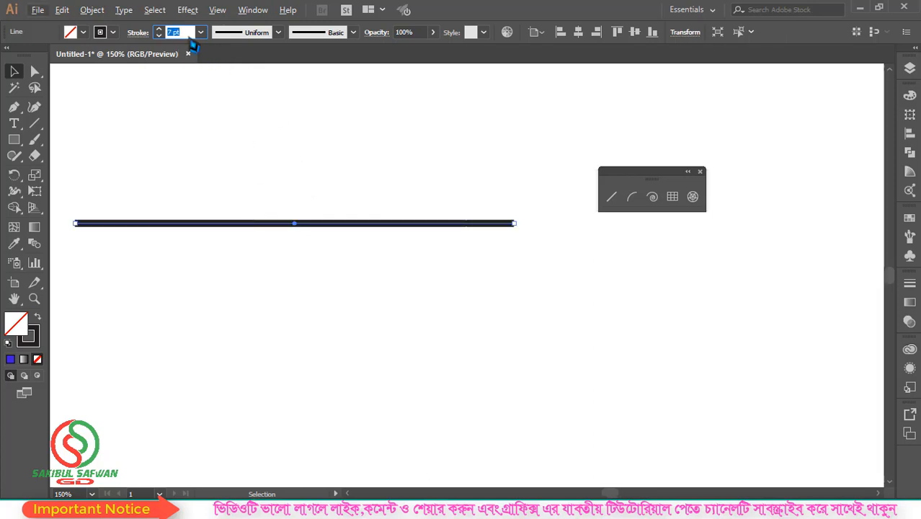
pyautogui.scroll(-2, 180, 33)
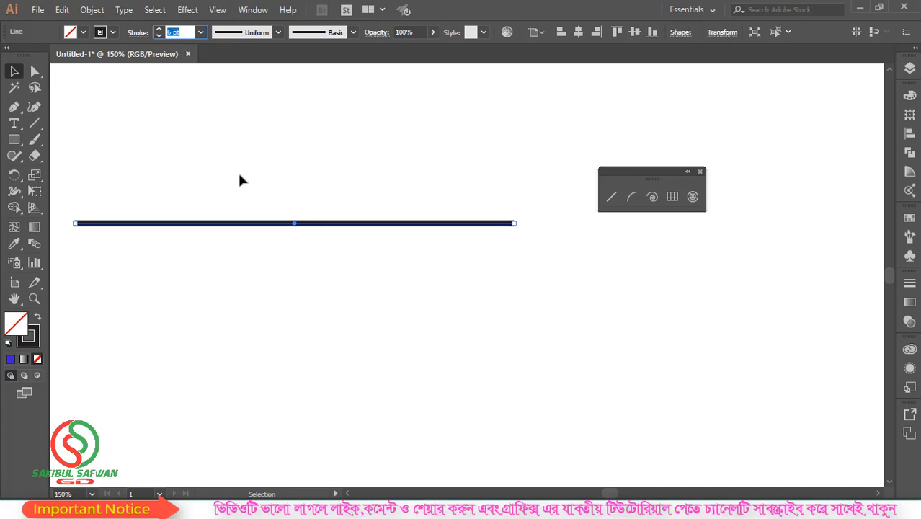
# Step: Try the rough charcoal-style art brush and the stitched denim pattern brush on the selected line
pyautogui.moveTo(308, 179); pyautogui.dragTo(361, 299)
pyautogui.click(333, 33)
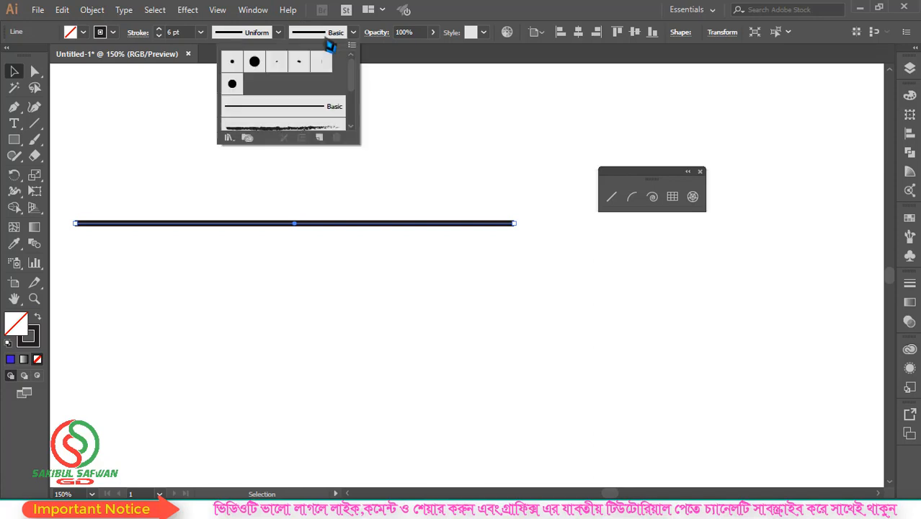
pyautogui.scroll(-3, 292, 114)
pyautogui.scroll(3, 299, 93)
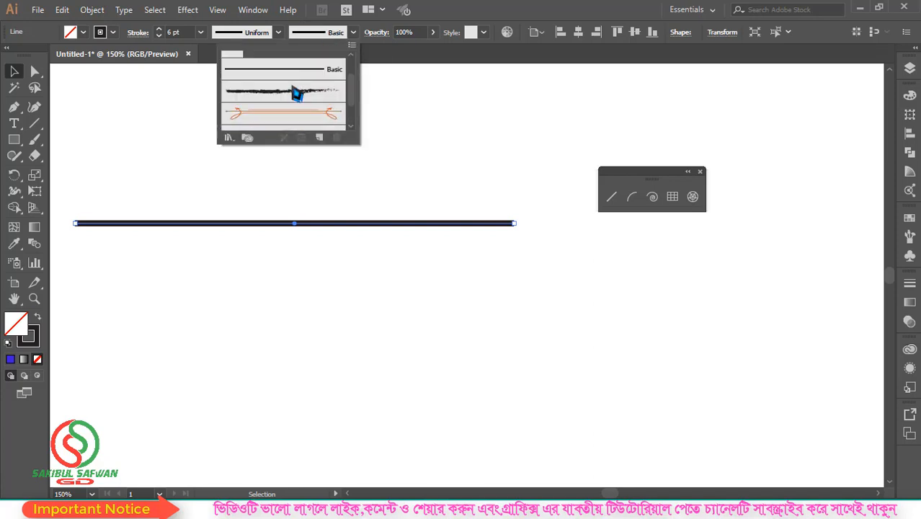
pyautogui.click(288, 91)
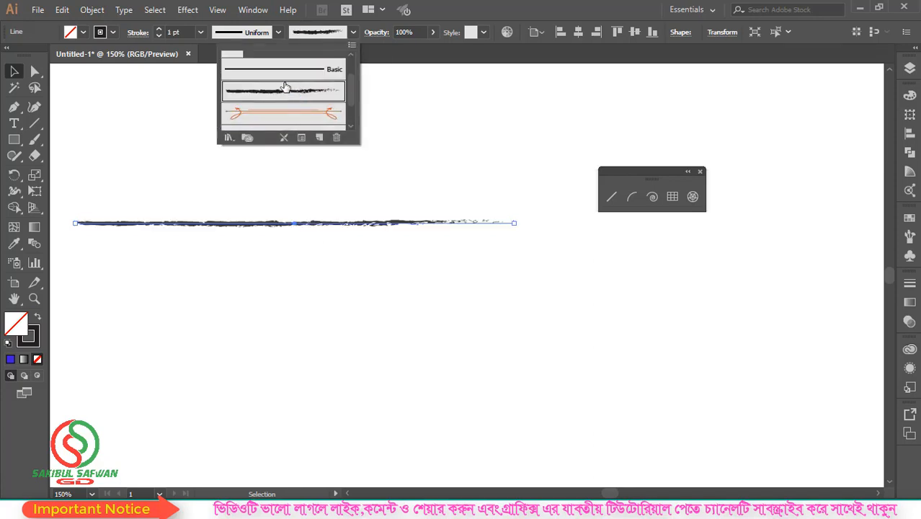
pyautogui.scroll(-2, 286, 87)
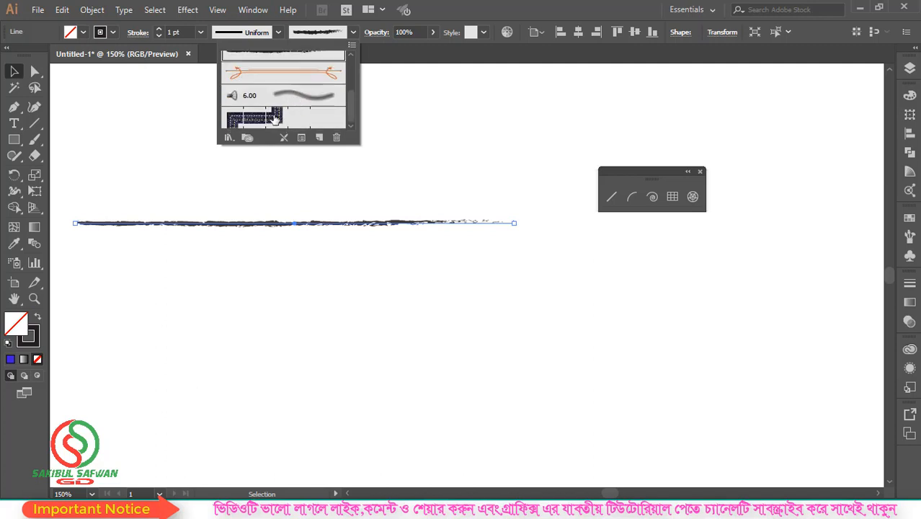
pyautogui.click(275, 119)
# Step: Set the line's brush definition back to Basic
pyautogui.scroll(3, 301, 87)
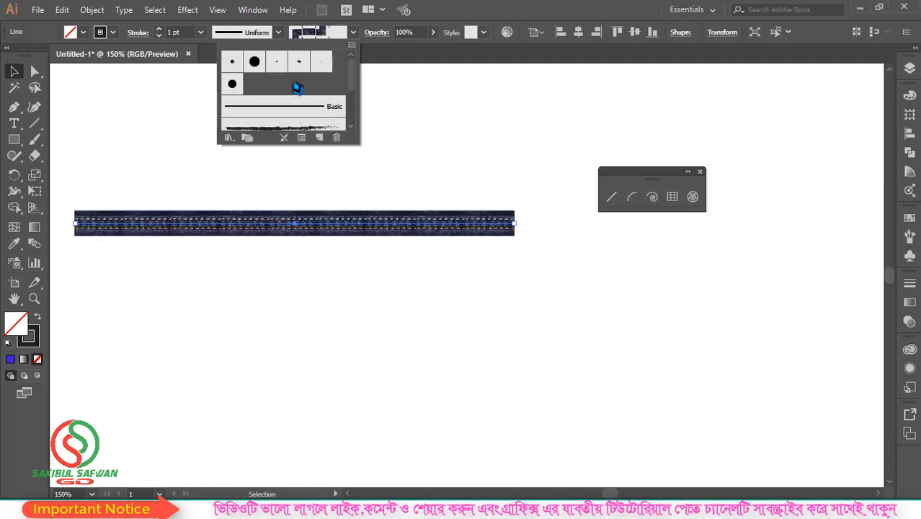
pyautogui.scroll(-2, 297, 88)
pyautogui.scroll(2, 310, 95)
pyautogui.click(290, 108)
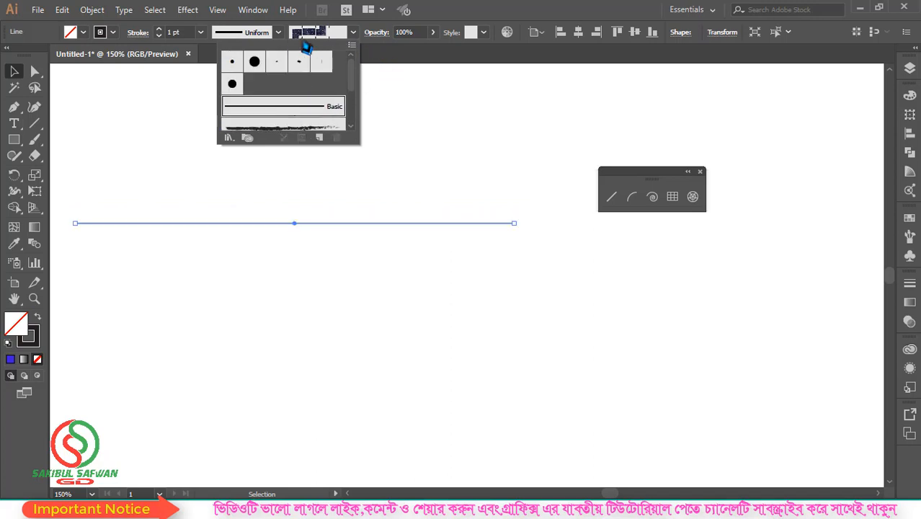
# Step: Apply the lens-shaped variable width profile to the line and set its stroke weight to 20 pt
pyautogui.click(268, 33)
pyautogui.click(278, 36)
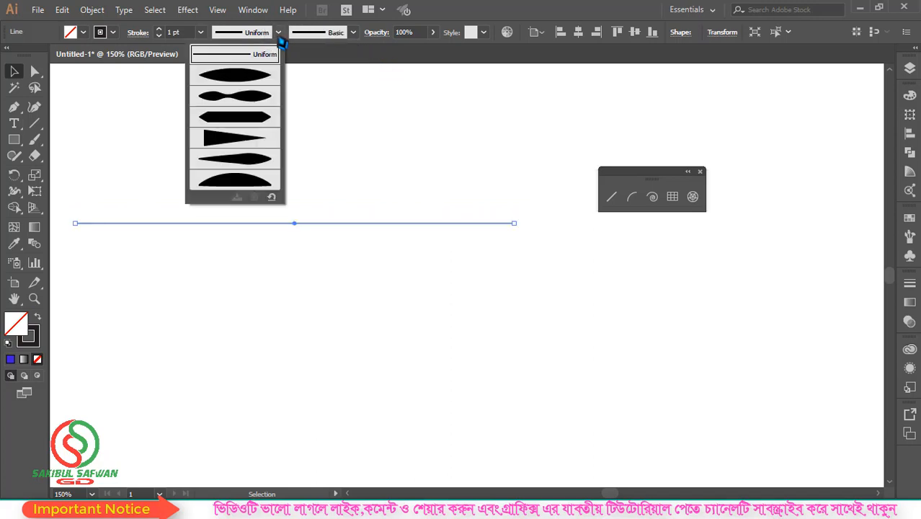
pyautogui.click(249, 75)
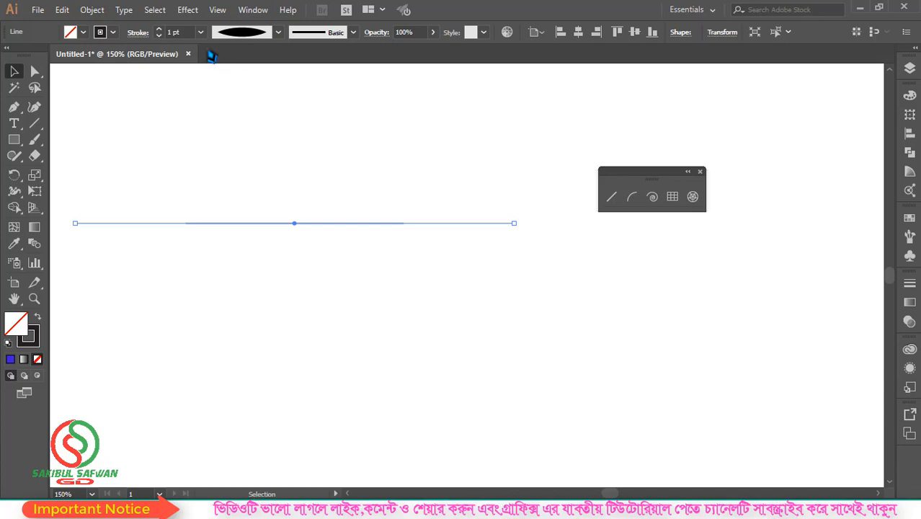
pyautogui.click(179, 32)
pyautogui.scroll(19, 179, 32)
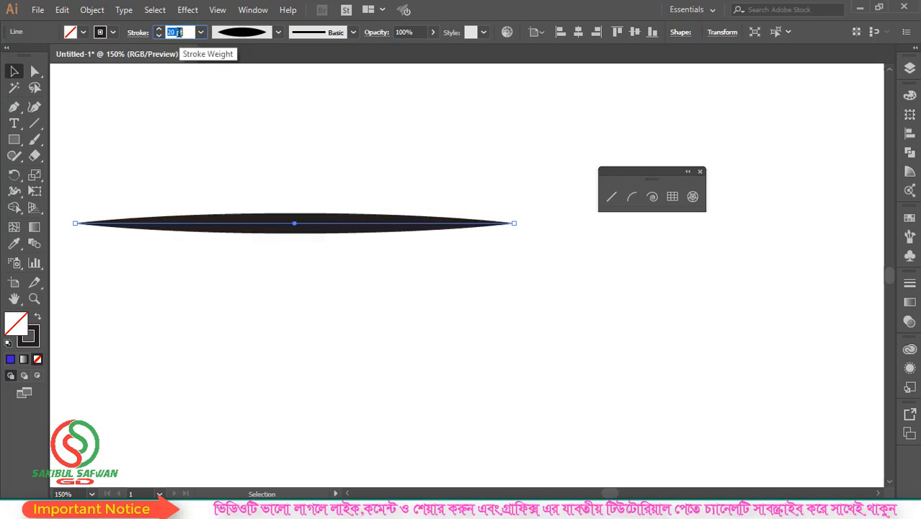
# Step: Try the double-bulge width profile and the long-tapered profile with its bulge near the right end on the line
pyautogui.click(274, 33)
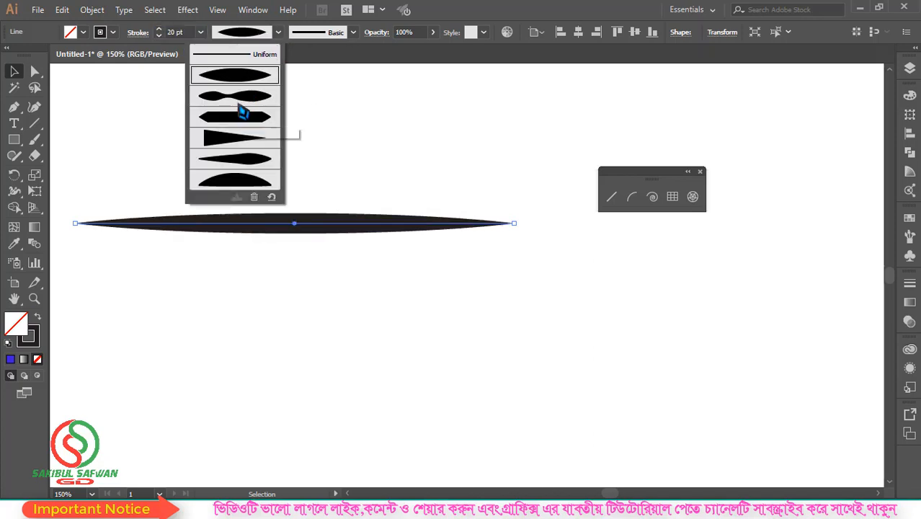
pyautogui.click(242, 109)
pyautogui.click(279, 32)
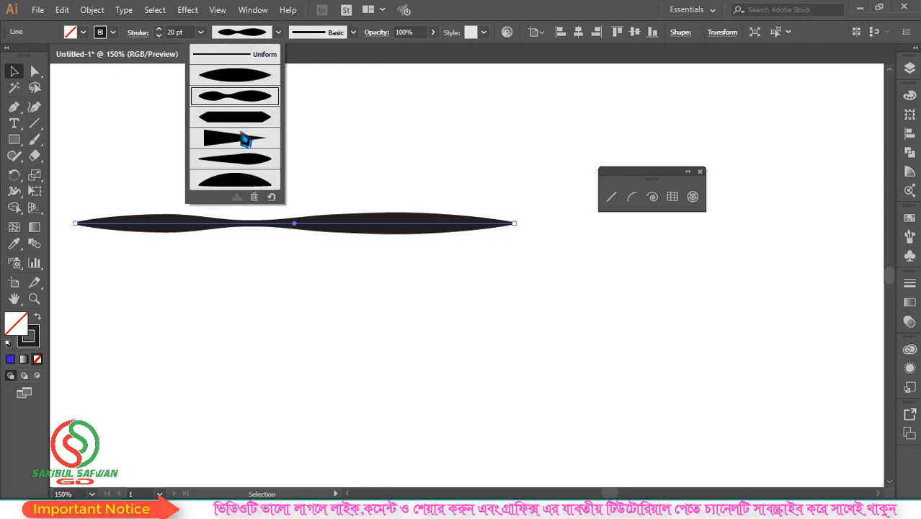
pyautogui.click(242, 159)
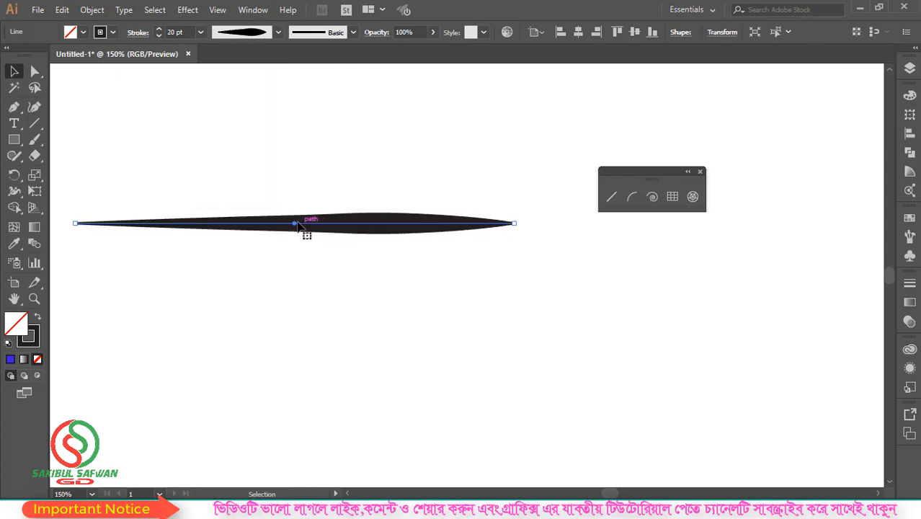
# Step: Move the line up and to the right and apply the half-lens width profile with a flat underside
pyautogui.moveTo(296, 225); pyautogui.dragTo(332, 229)
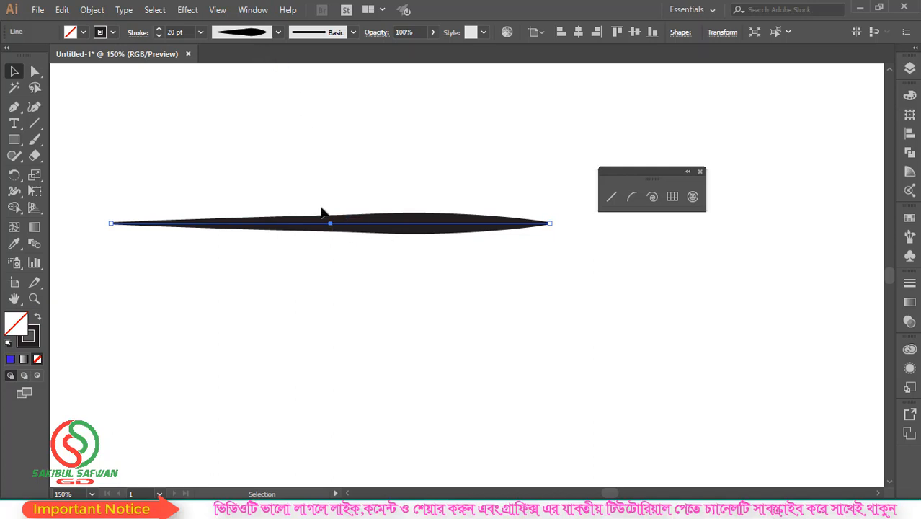
pyautogui.moveTo(331, 227); pyautogui.dragTo(370, 199)
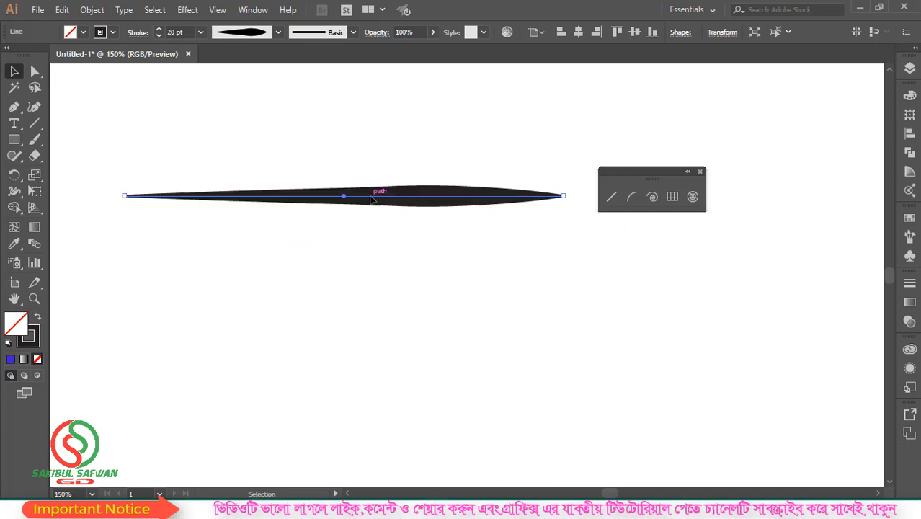
pyautogui.click(278, 31)
pyautogui.click(235, 180)
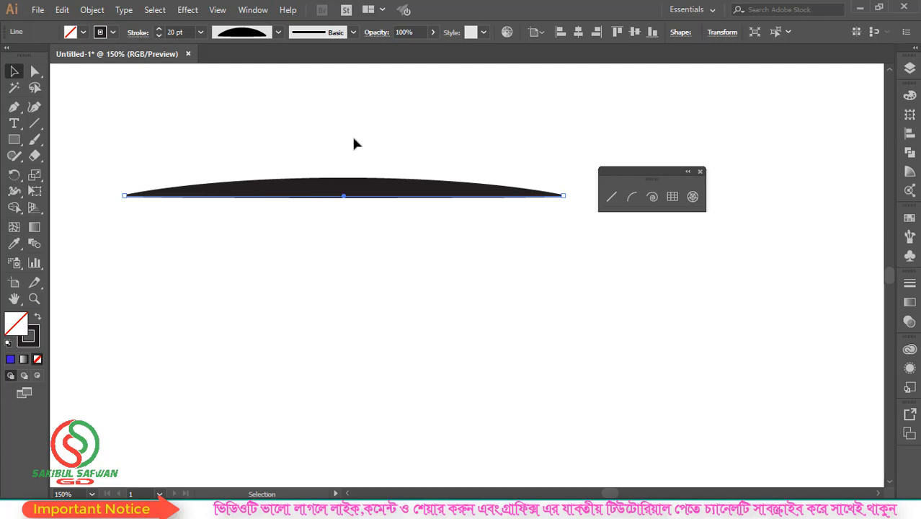
# Step: Delete the line and shift the floating line tools panel a little up and to the right
pyautogui.press('Delete')
pyautogui.moveTo(632, 178); pyautogui.dragTo(671, 164)
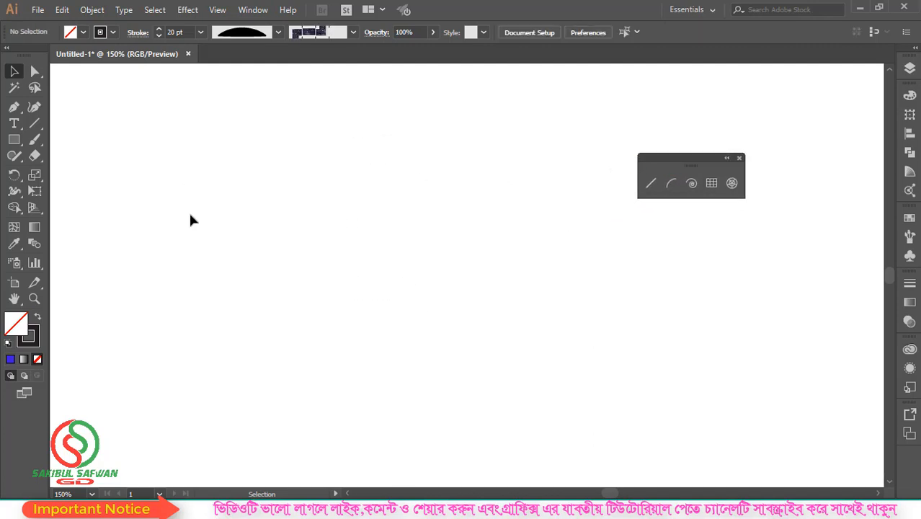
# Step: Draw a new horizontal line with the Line Segment tool in the upper part of the view, leaving it selected
pyautogui.click(15, 140)
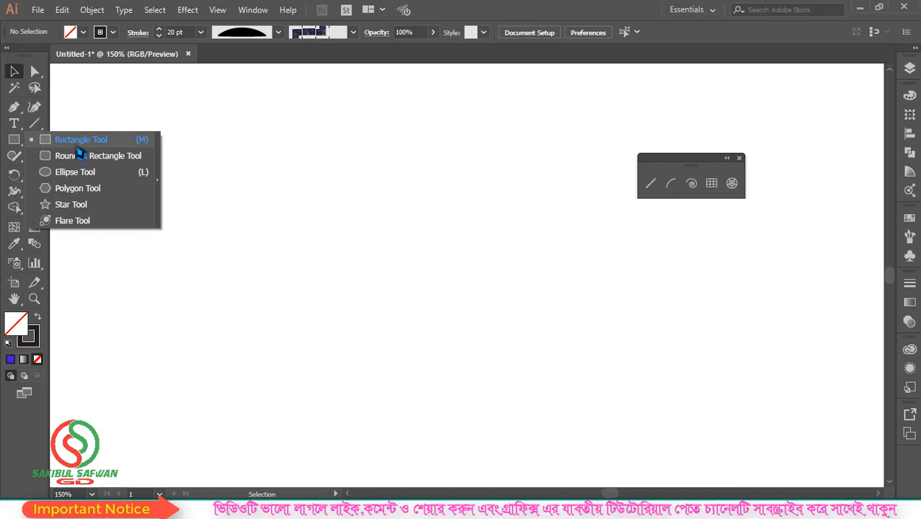
pyautogui.click(36, 126)
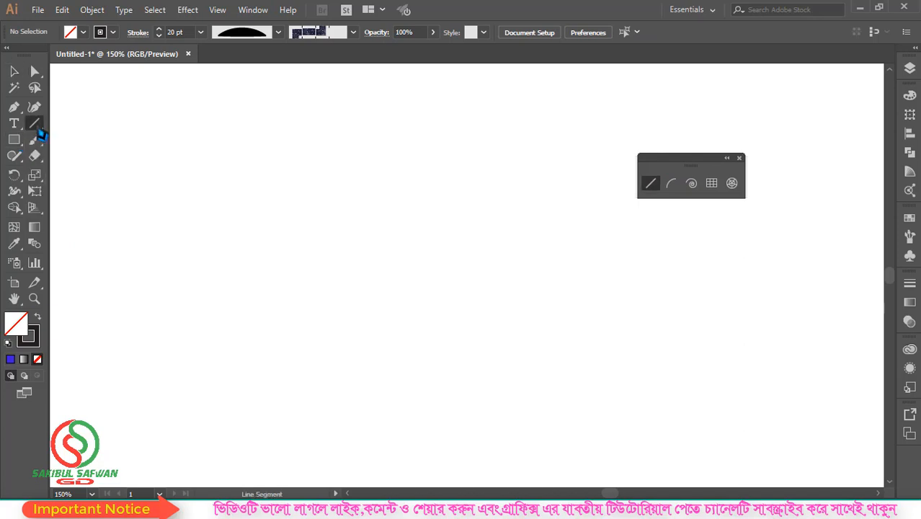
pyautogui.click(40, 129)
pyautogui.click(85, 126)
pyautogui.moveTo(175, 196); pyautogui.dragTo(469, 197)
pyautogui.click(13, 71)
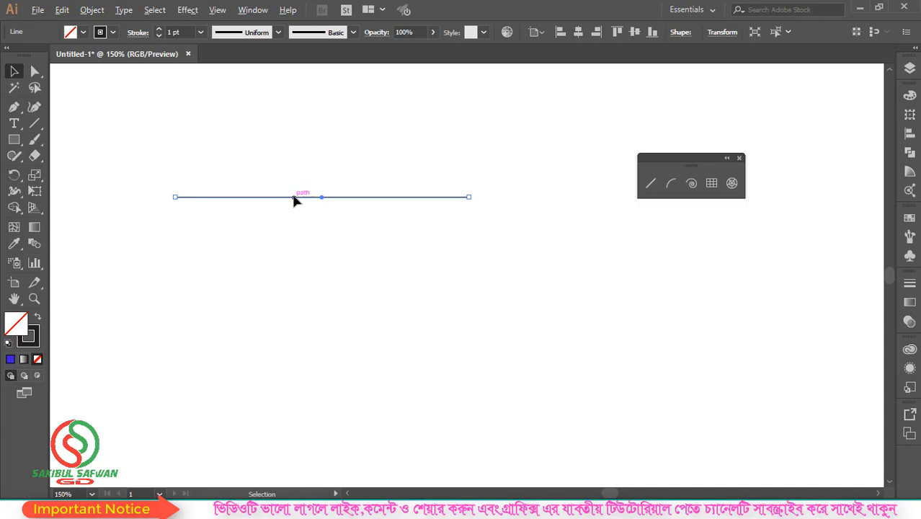
# Step: Duplicate the horizontal line directly below itself and connect both pairs of endpoints with vertical line segments to form a rectangle
pyautogui.moveTo(294, 199); pyautogui.dragTo(293, 288)
pyautogui.click(34, 124)
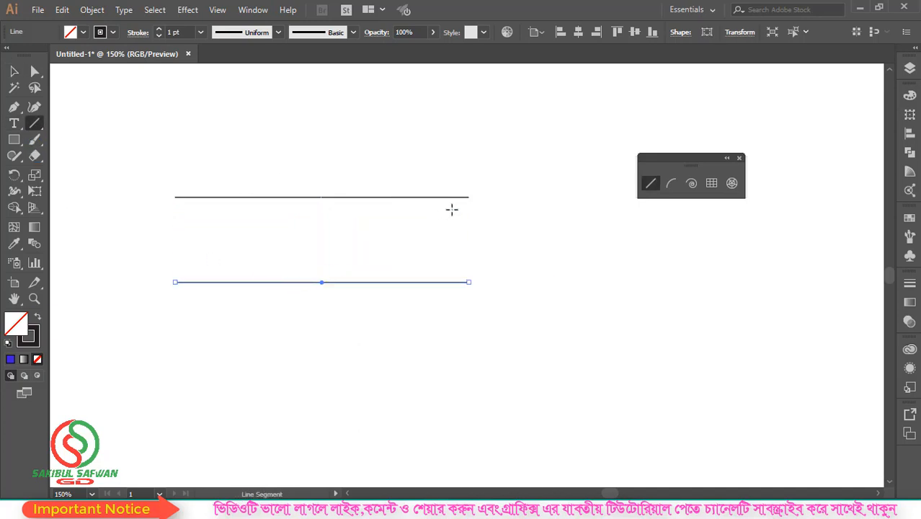
pyautogui.moveTo(468, 197); pyautogui.dragTo(469, 281)
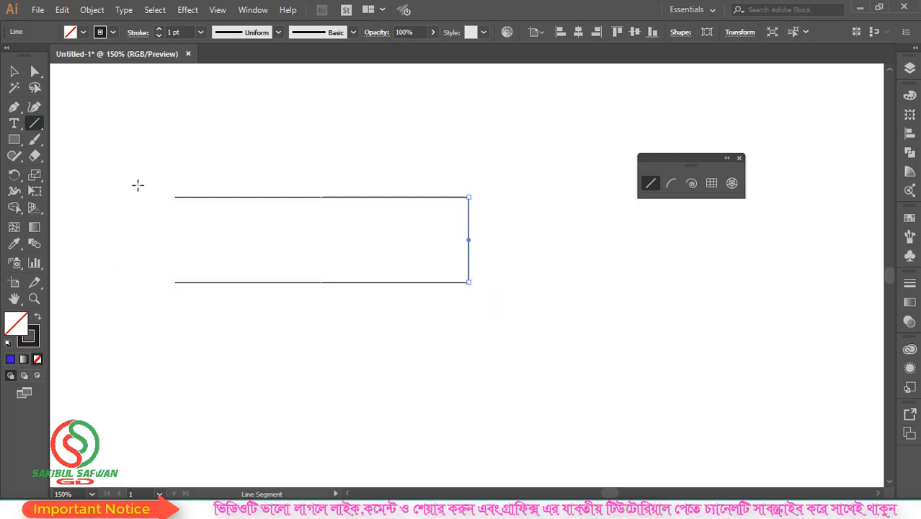
pyautogui.moveTo(174, 196); pyautogui.dragTo(175, 282)
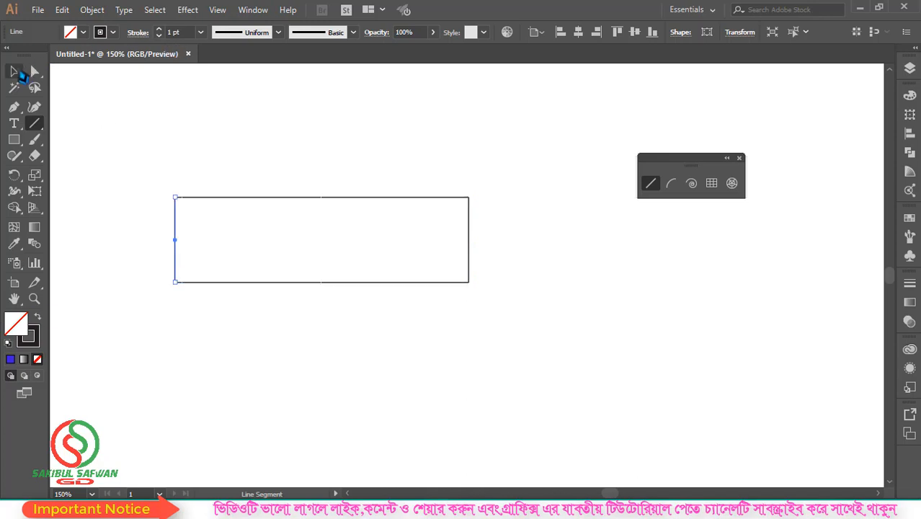
# Step: Select all four lines of the rectangle and show the Pathfinder options
pyautogui.click(19, 73)
pyautogui.click(173, 184)
pyautogui.moveTo(145, 171); pyautogui.dragTo(493, 349)
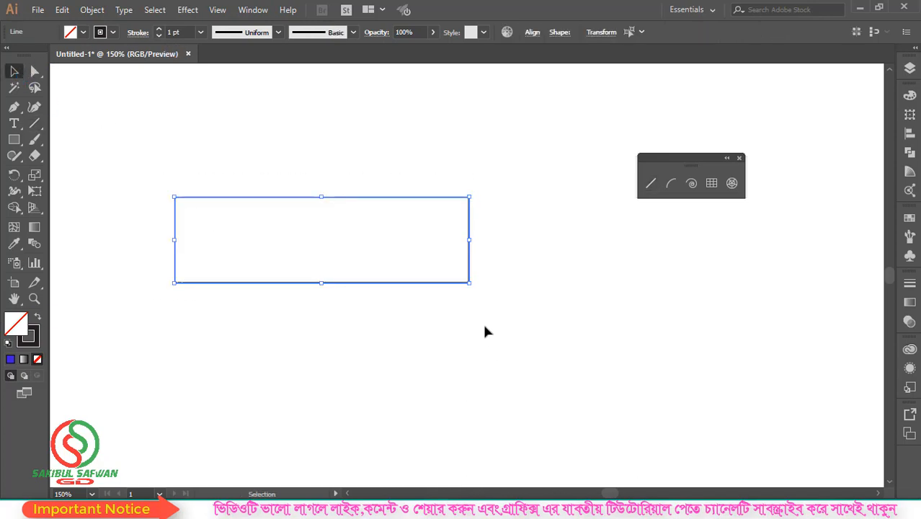
pyautogui.click(253, 10)
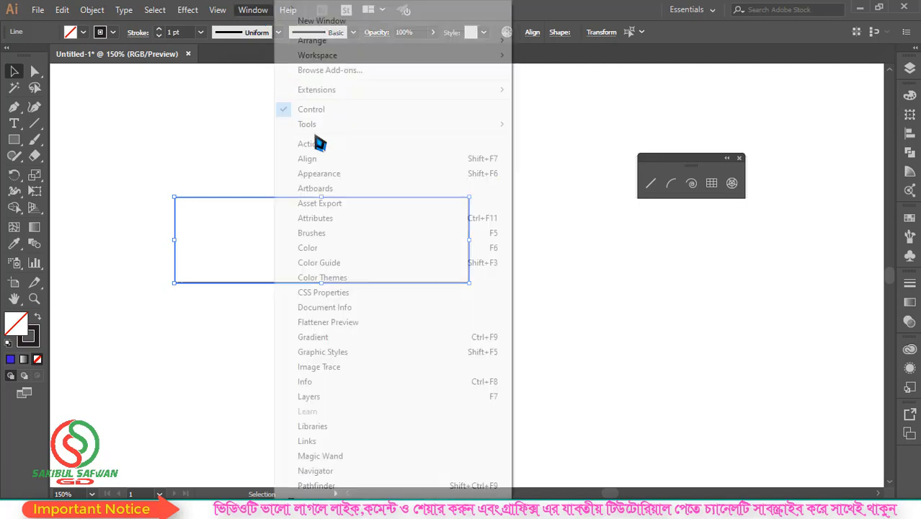
pyautogui.click(318, 486)
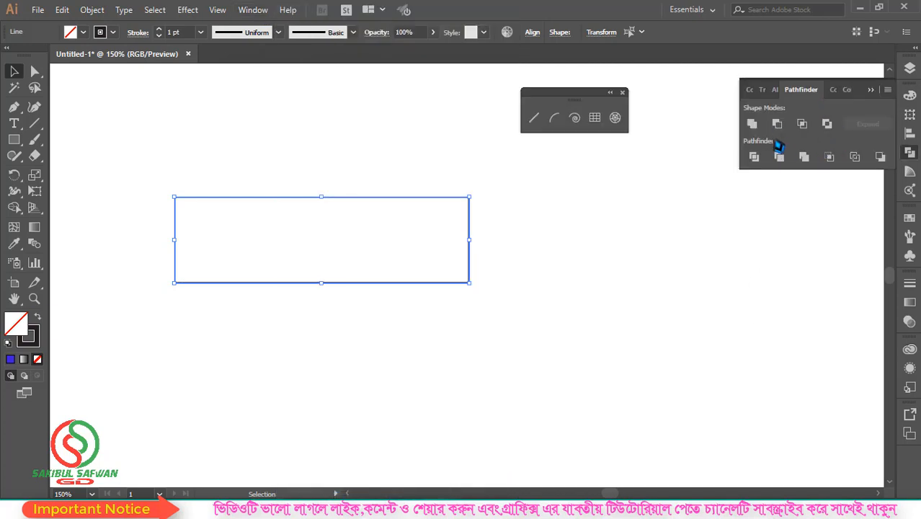
# Step: Set the stroke weight of the four rectangle lines to 8 pt after trying thicker and thinner weights
pyautogui.moveTo(134, 146); pyautogui.dragTo(565, 373)
pyautogui.click(187, 32)
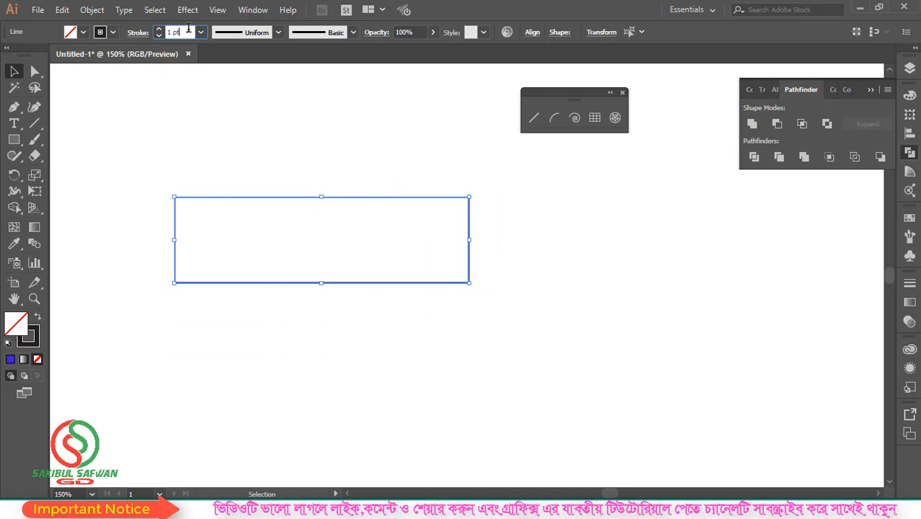
pyautogui.scroll(8, 187, 31)
pyautogui.moveTo(496, 157); pyautogui.dragTo(141, 324)
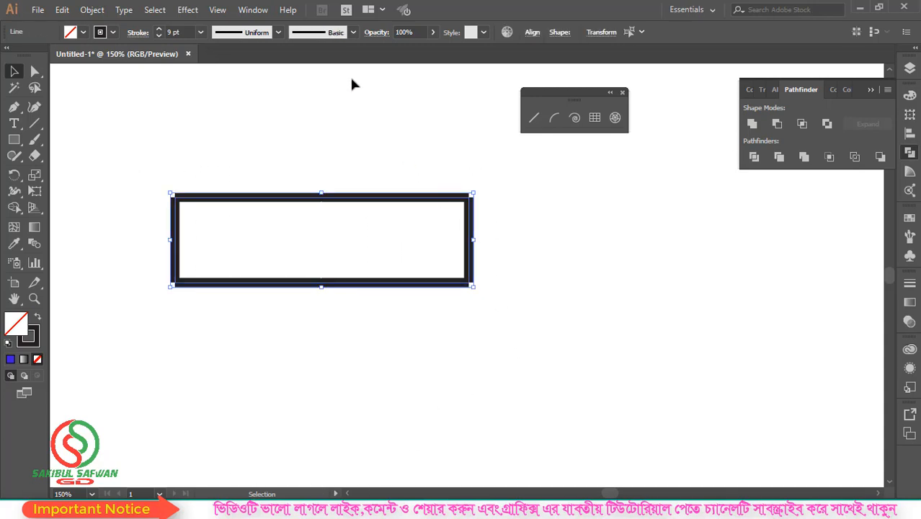
pyautogui.scroll(-6, 183, 32)
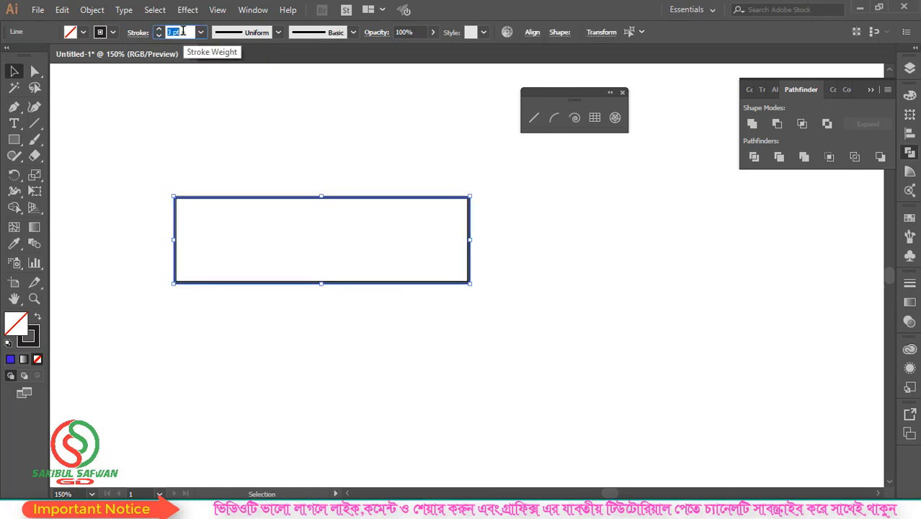
pyautogui.scroll(5, 193, 33)
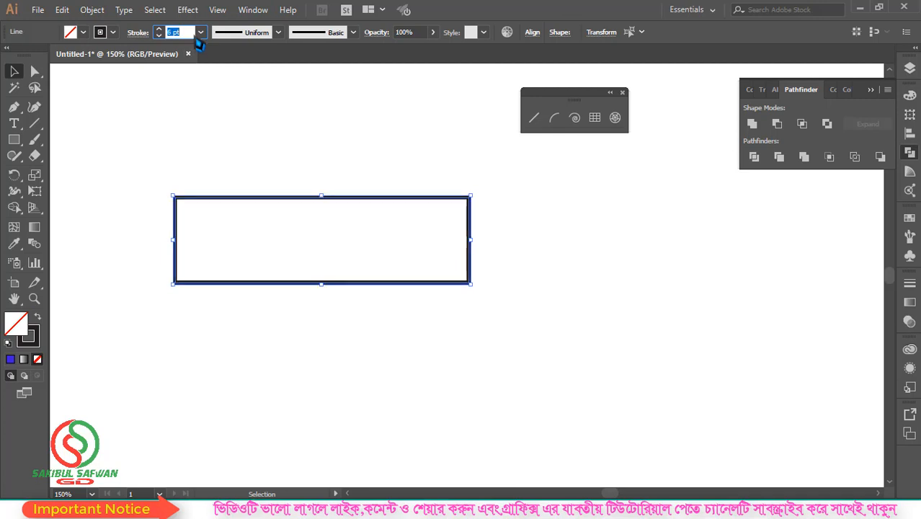
# Step: Try expanding the fill and stroke of the four lines, check the anchor points of the resulting shapes, and undo the expansion
pyautogui.click(93, 10)
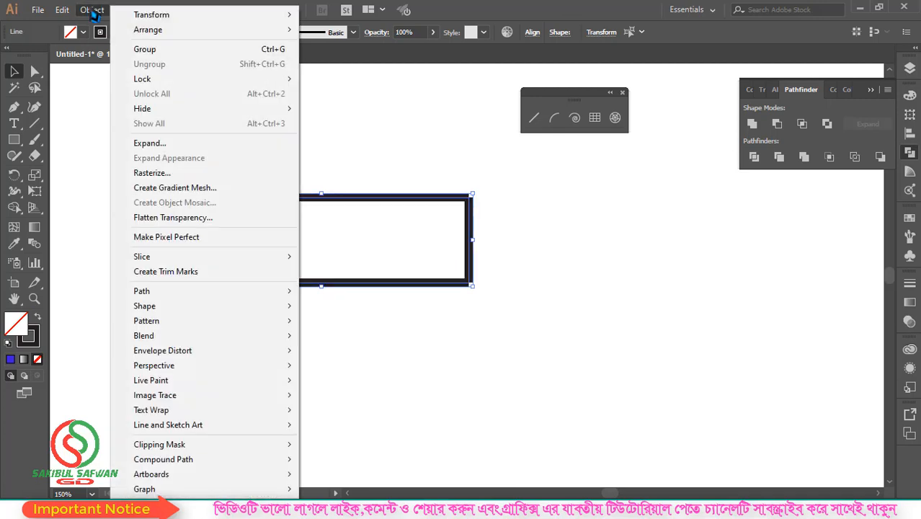
pyautogui.click(171, 148)
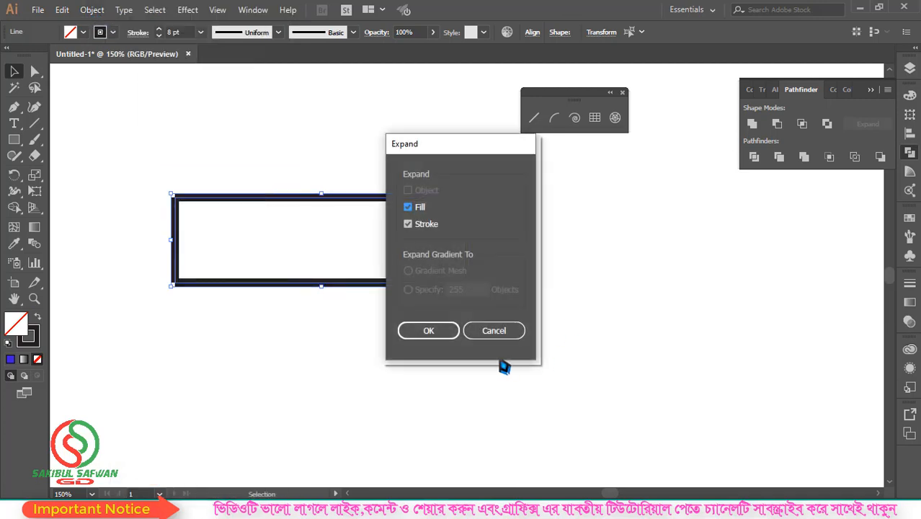
pyautogui.click(439, 335)
pyautogui.click(509, 202)
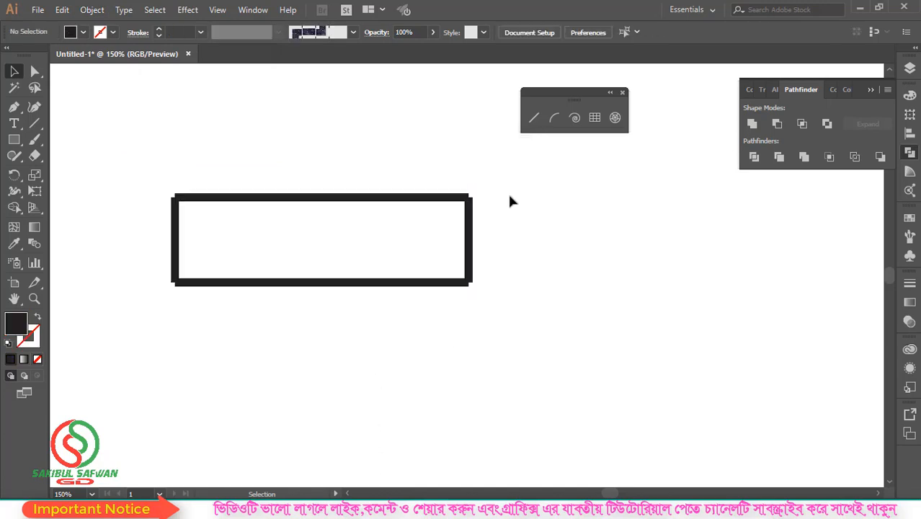
pyautogui.moveTo(127, 146); pyautogui.dragTo(546, 351)
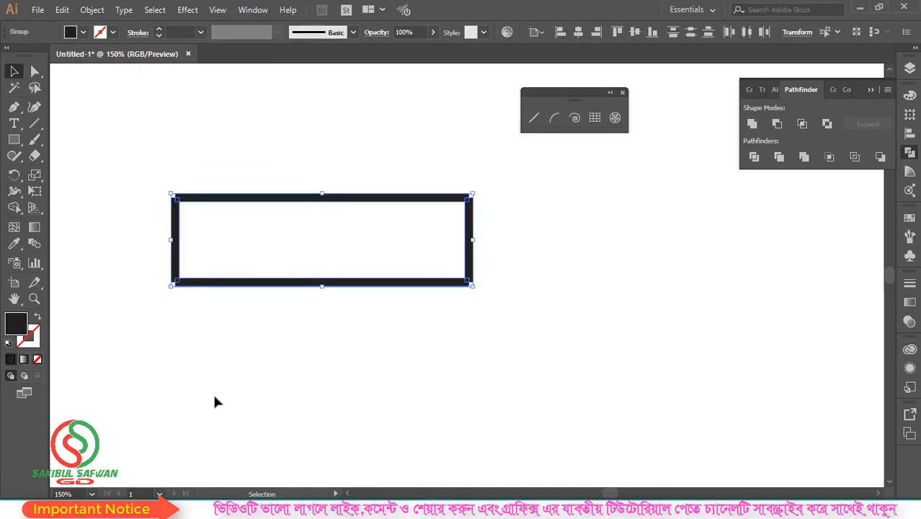
pyautogui.press('a')
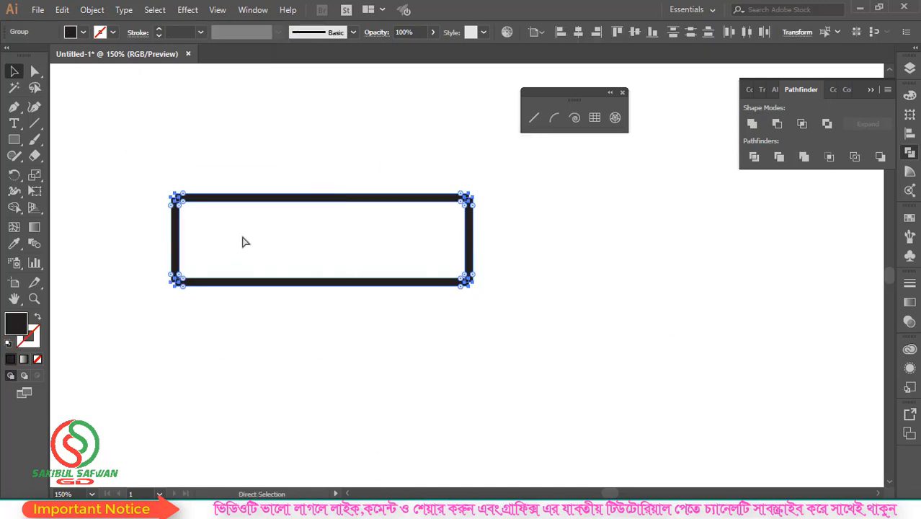
pyautogui.hotkey('ctrl', 'z')
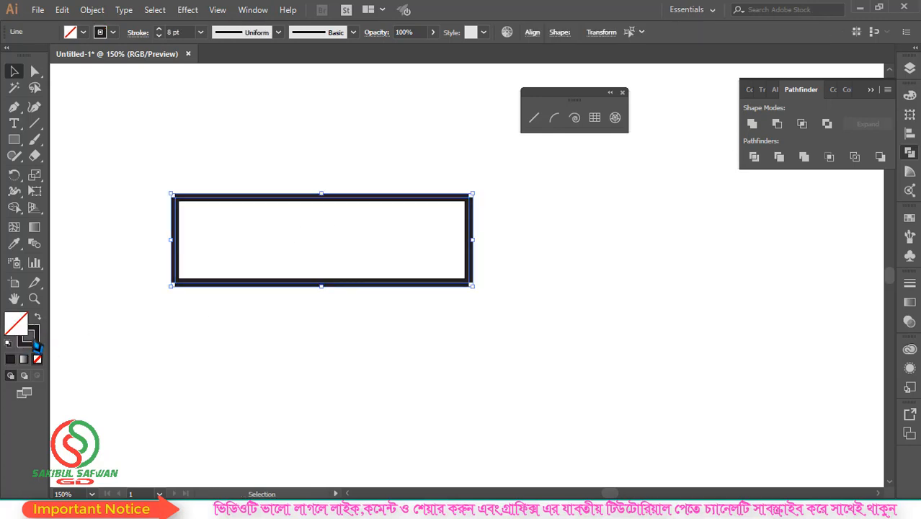
# Step: Expand the four thick lines into filled shapes with both Fill and Stroke included
pyautogui.click(91, 9)
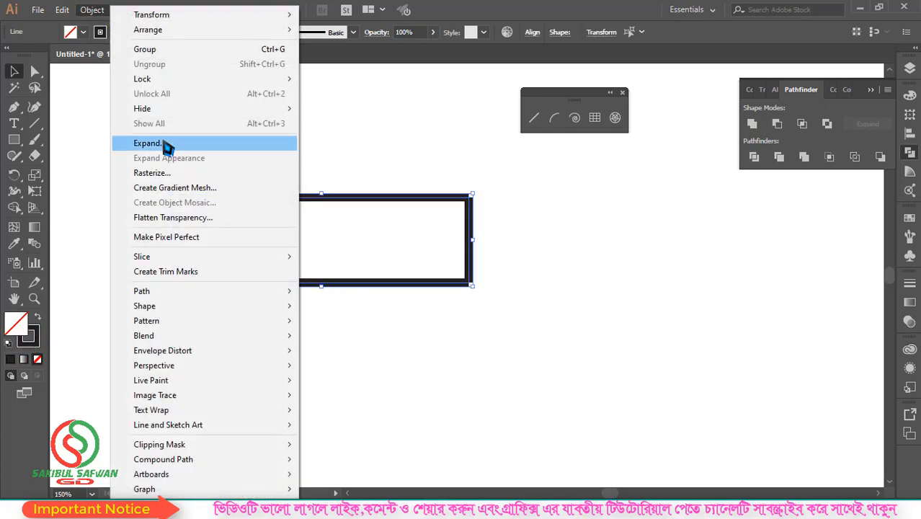
pyautogui.click(166, 150)
pyautogui.click(417, 325)
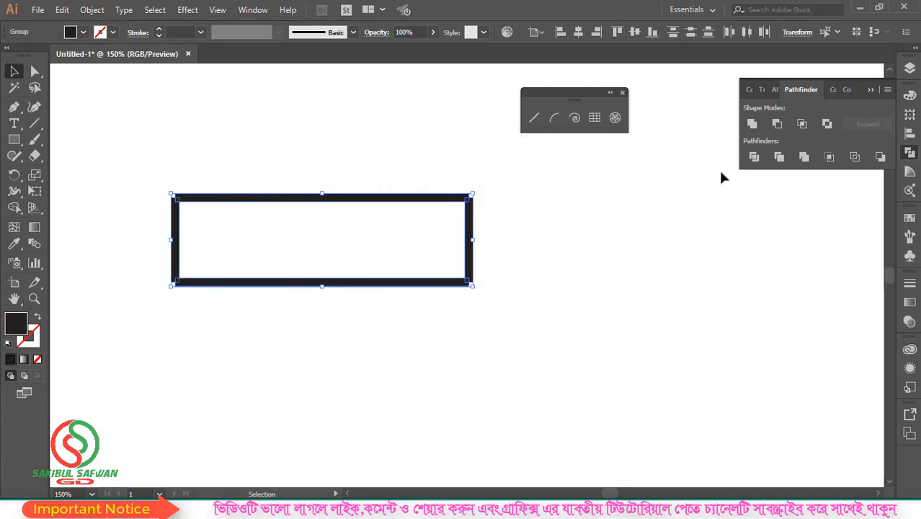
# Step: Merge the expanded shapes into one frame with Pathfinder, shift the frame slightly down and right, and delete it
pyautogui.click(806, 163)
pyautogui.moveTo(473, 216)
pyautogui.mouseDown()
pyautogui.moveTo(494, 304)
pyautogui.moveTo(391, 255)
pyautogui.moveTo(483, 219)
pyautogui.mouseUp()
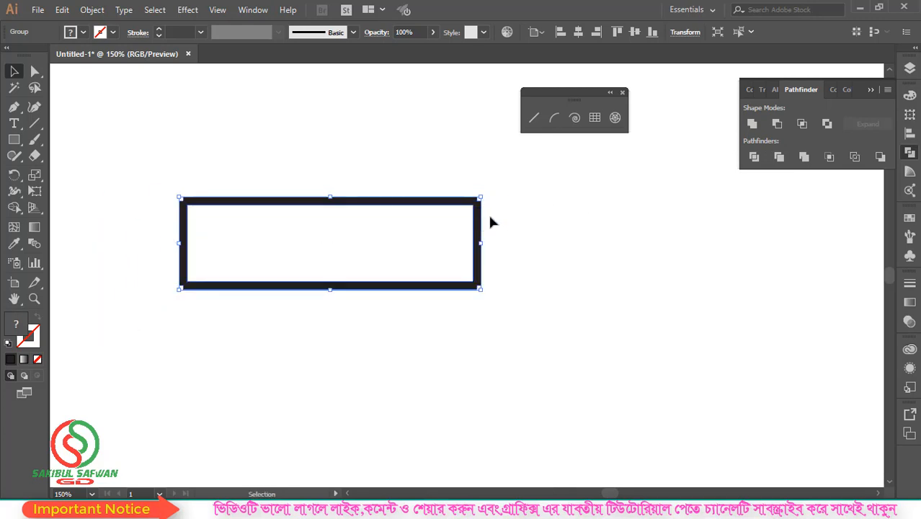
pyautogui.press('Delete')
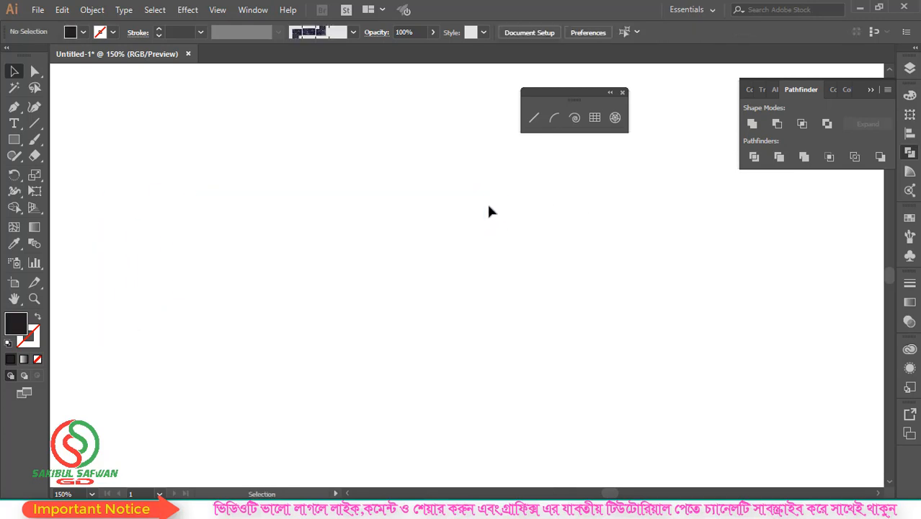
pyautogui.click(35, 123)
pyautogui.moveTo(265, 203)
pyautogui.mouseDown()
pyautogui.moveTo(401, 248)
pyautogui.moveTo(516, 251)
pyautogui.mouseUp()
pyautogui.click(14, 73)
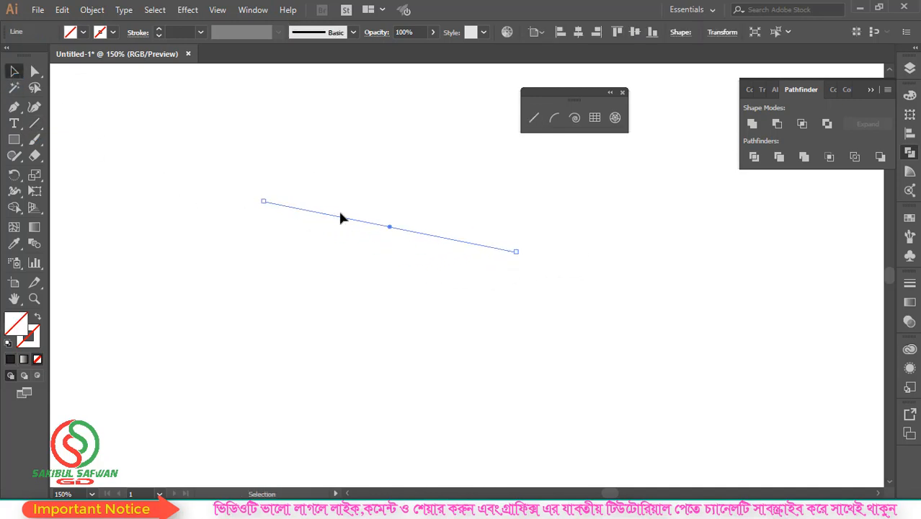
pyautogui.moveTo(390, 166); pyautogui.dragTo(308, 311)
pyautogui.press('Delete')
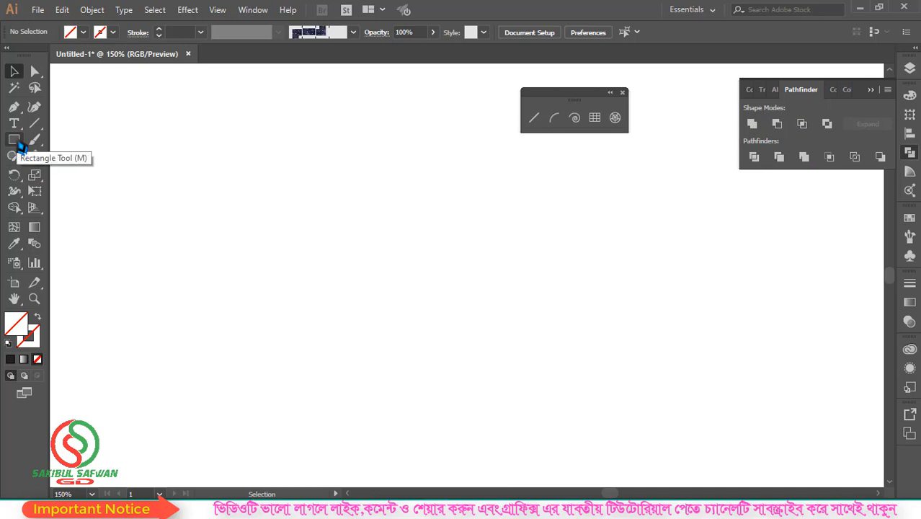
# Step: Draw a rectangle on the empty artboard and fill it with red
pyautogui.moveTo(17, 142); pyautogui.dragTo(64, 137)
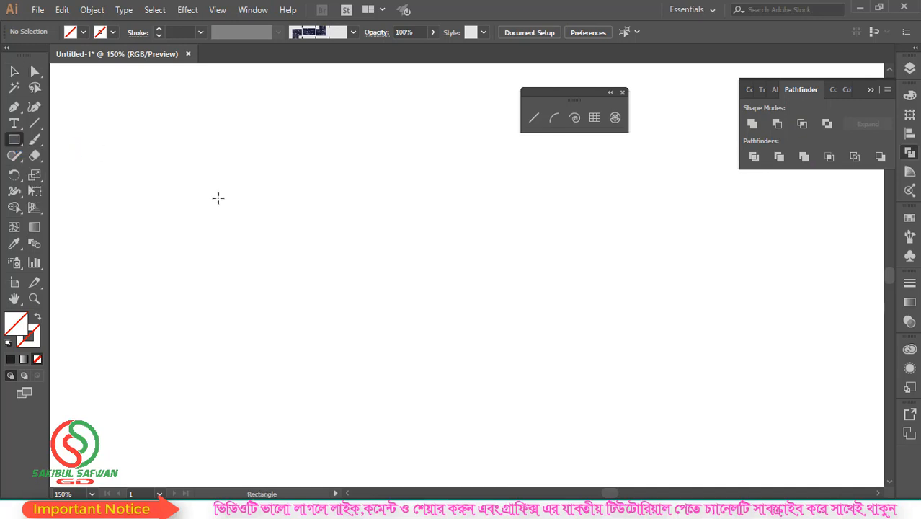
pyautogui.moveTo(219, 198); pyautogui.dragTo(402, 317)
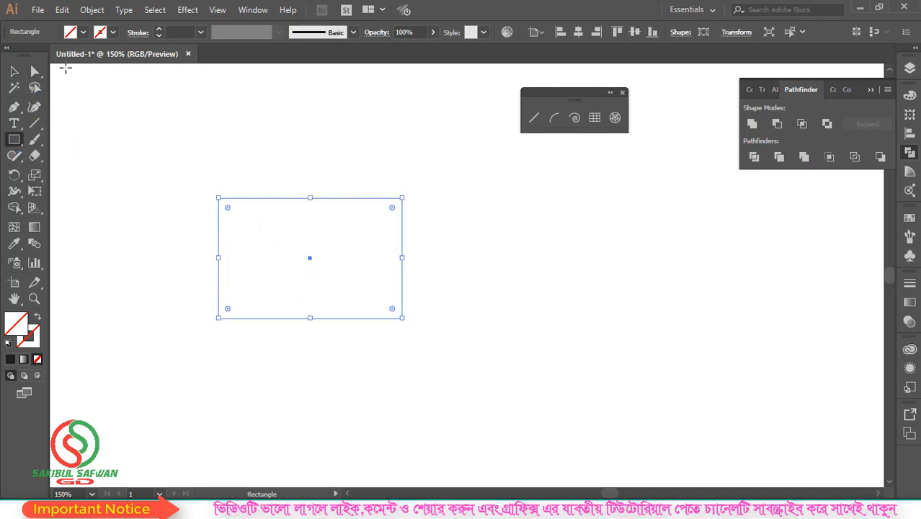
pyautogui.click(83, 33)
pyautogui.click(46, 55)
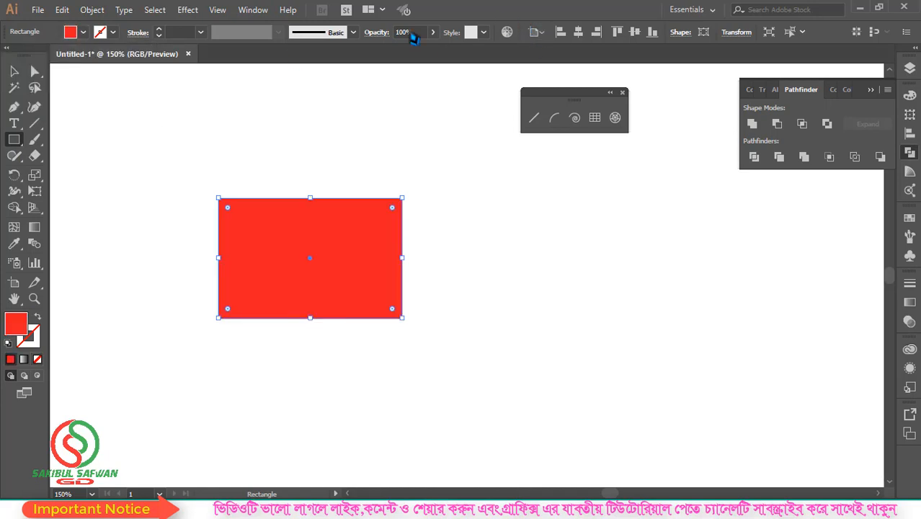
# Step: Move the red rectangle up and to the left and draw a diagonal line across it, extending beyond its upper and lower edges
pyautogui.click(14, 71)
pyautogui.moveTo(344, 256); pyautogui.dragTo(299, 242)
pyautogui.click(34, 123)
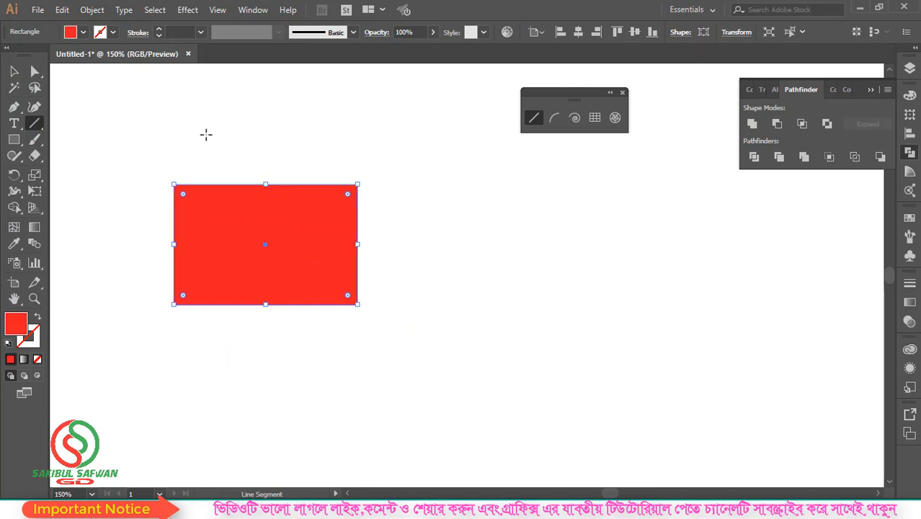
pyautogui.moveTo(193, 126); pyautogui.dragTo(424, 428)
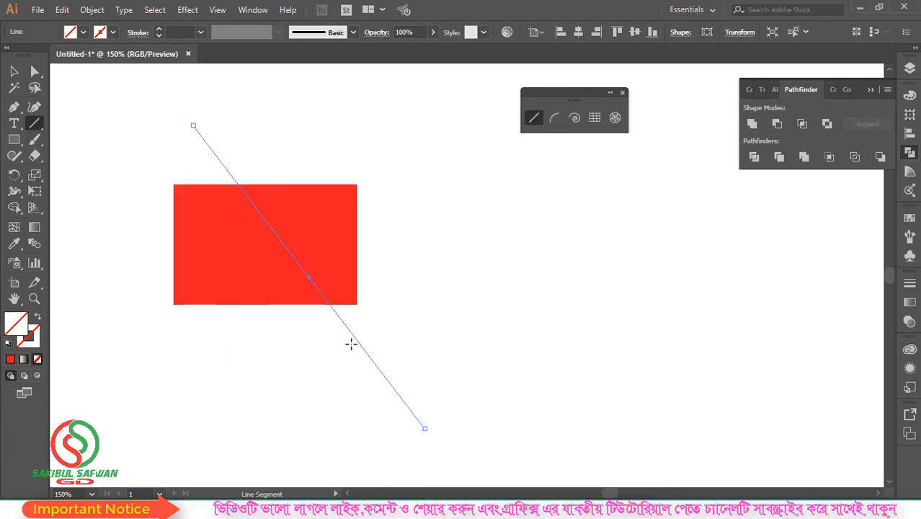
# Step: Divide the red rectangle along the diagonal line with Pathfinder and ungroup the resulting pieces
pyautogui.press('v')
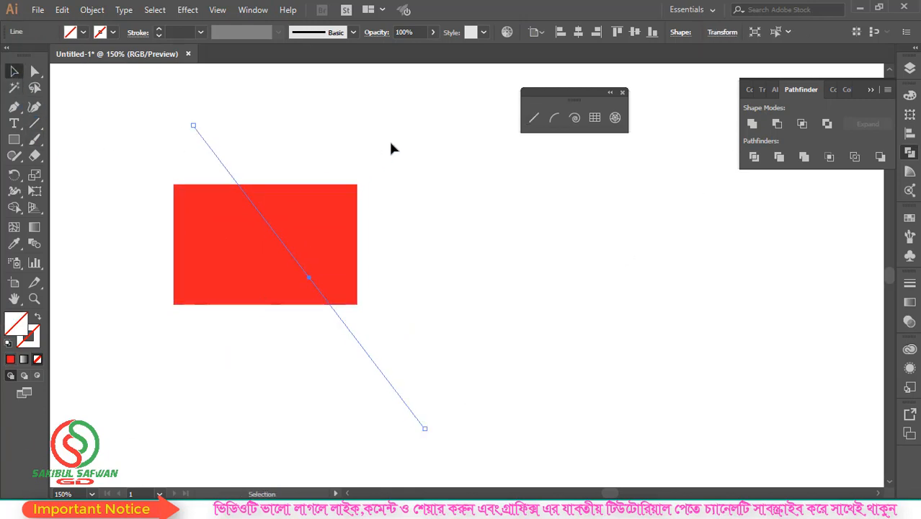
pyautogui.moveTo(391, 148); pyautogui.dragTo(146, 355)
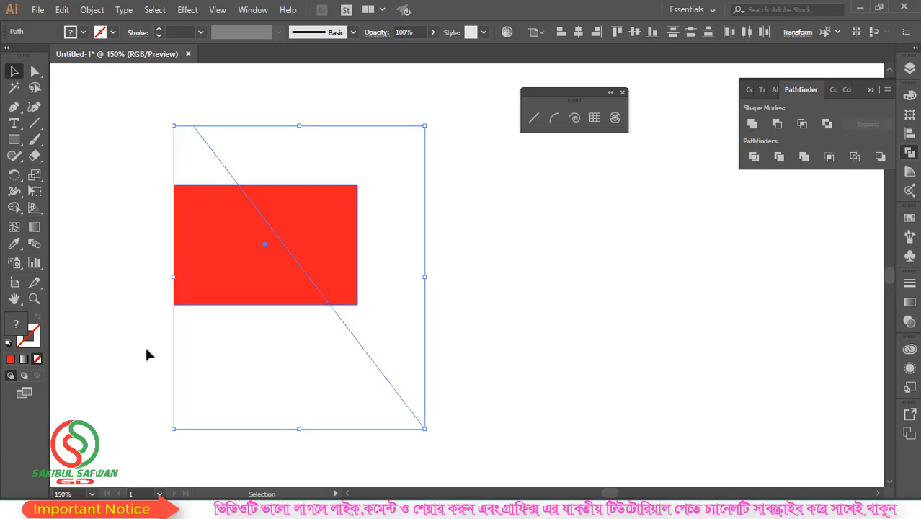
pyautogui.click(759, 164)
pyautogui.rightClick(294, 214)
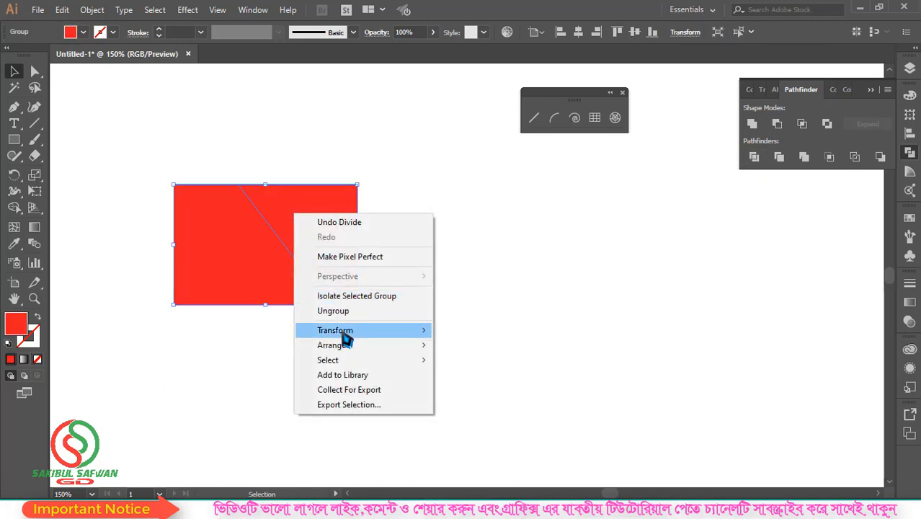
pyautogui.click(333, 311)
# Step: Pull the two red pieces apart and reposition them side by side with a diagonal gap between them
pyautogui.click(321, 232)
pyautogui.moveTo(321, 232); pyautogui.dragTo(409, 191)
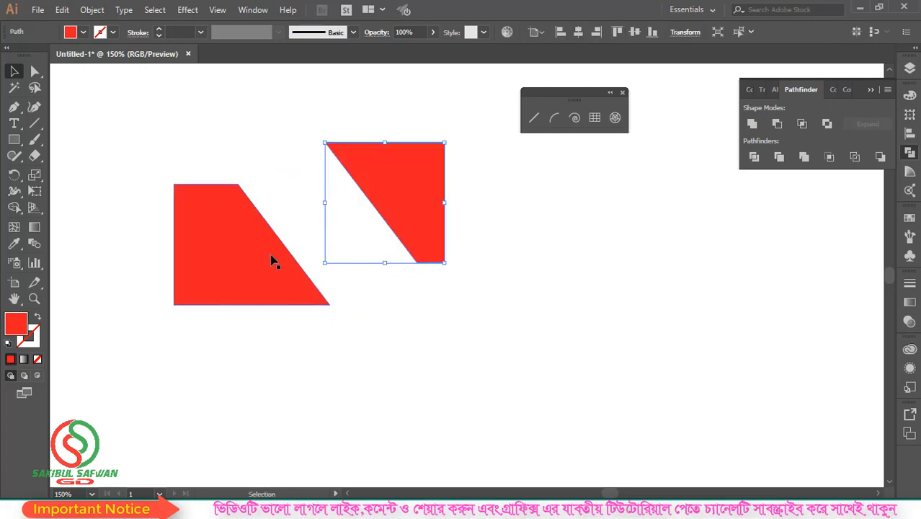
pyautogui.moveTo(273, 261); pyautogui.dragTo(161, 267)
pyautogui.moveTo(420, 260); pyautogui.dragTo(406, 341)
pyautogui.click(180, 248)
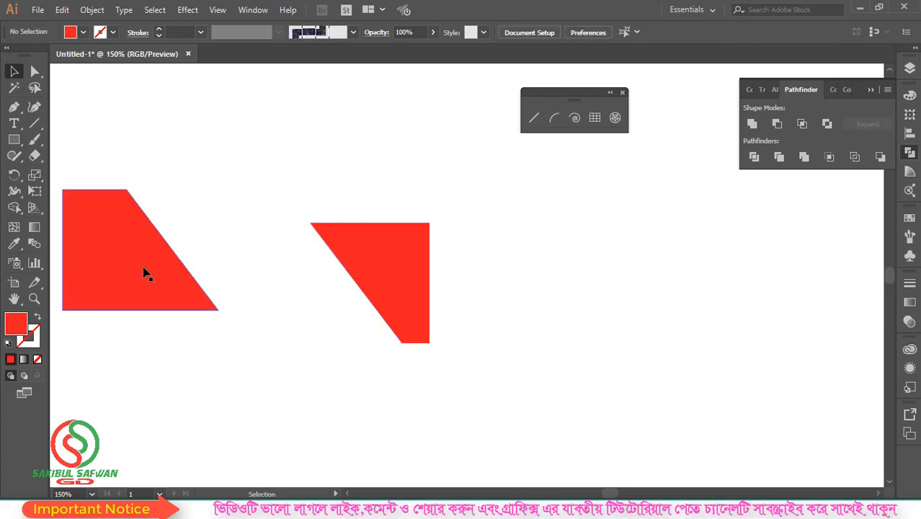
pyautogui.moveTo(144, 272); pyautogui.dragTo(252, 297)
# Step: Delete both red pieces and activate the Arc tool
pyautogui.moveTo(152, 148); pyautogui.dragTo(516, 386)
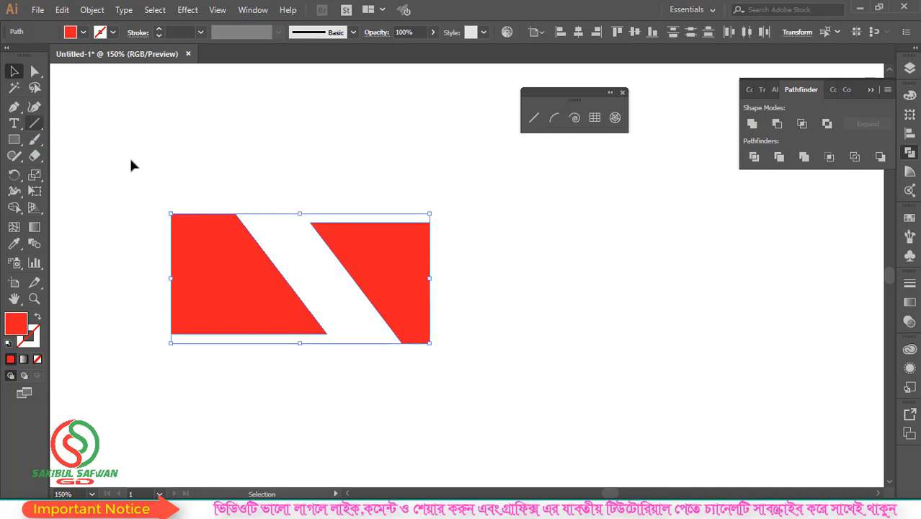
pyautogui.press('Delete')
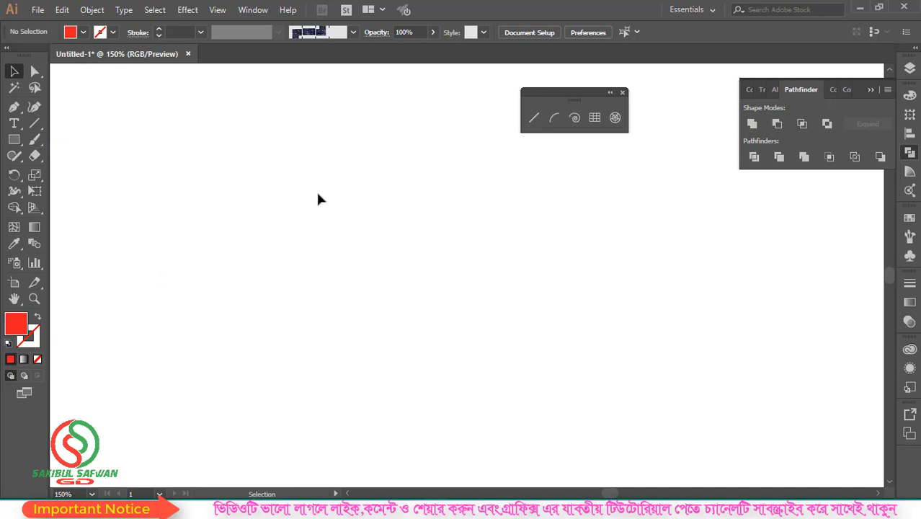
pyautogui.click(562, 124)
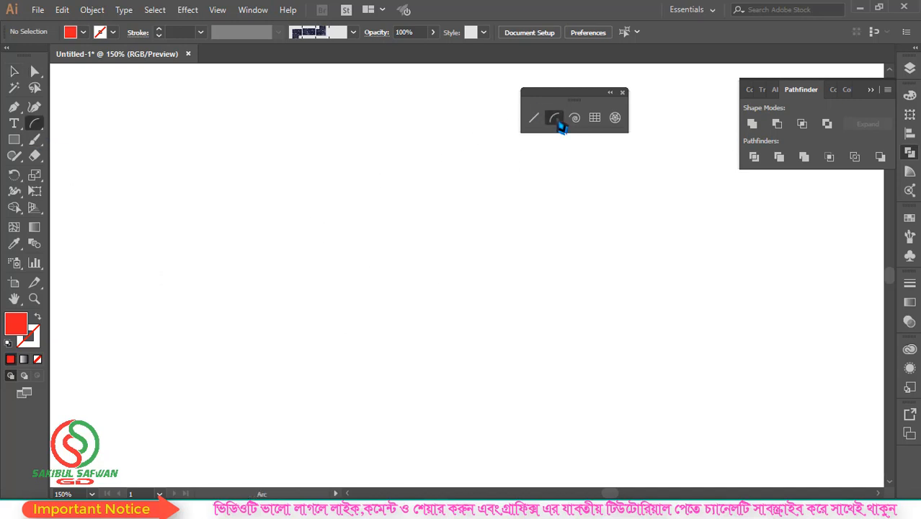
# Step: Draw a quarter-circle arc rising to the right on the artboard and set its stroke weight to 6 pt
pyautogui.moveTo(286, 312); pyautogui.dragTo(434, 162)
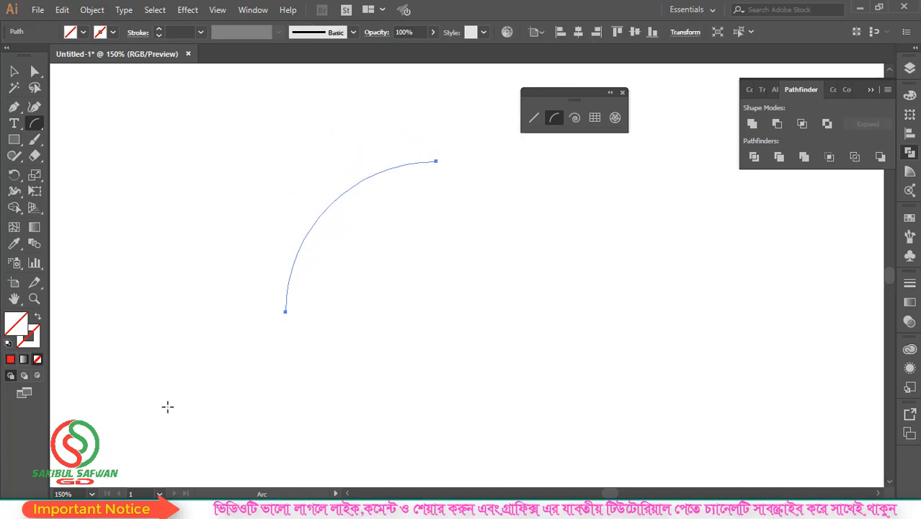
pyautogui.click(174, 31)
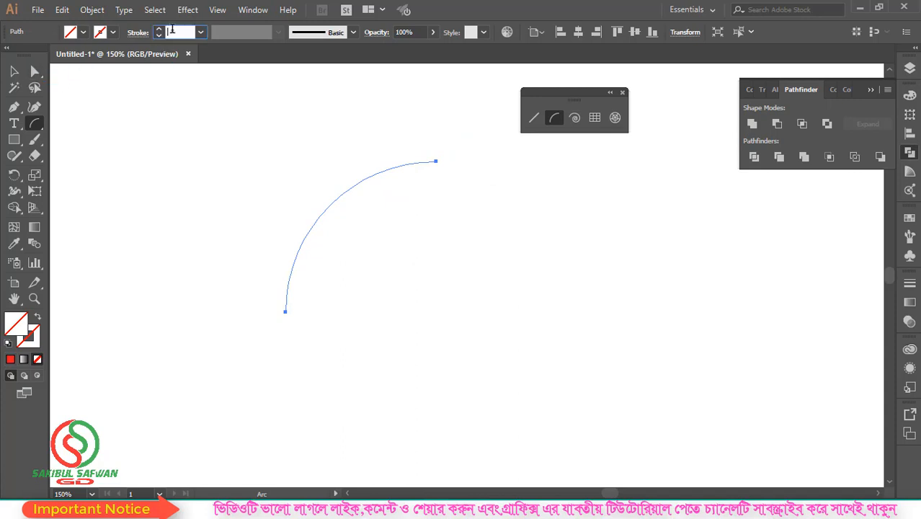
pyautogui.scroll(6, 180, 31)
# Step: Try the 6.00 bristle brush and the denim seam pattern brush on the arc, ending with the Basic brush
pyautogui.click(317, 32)
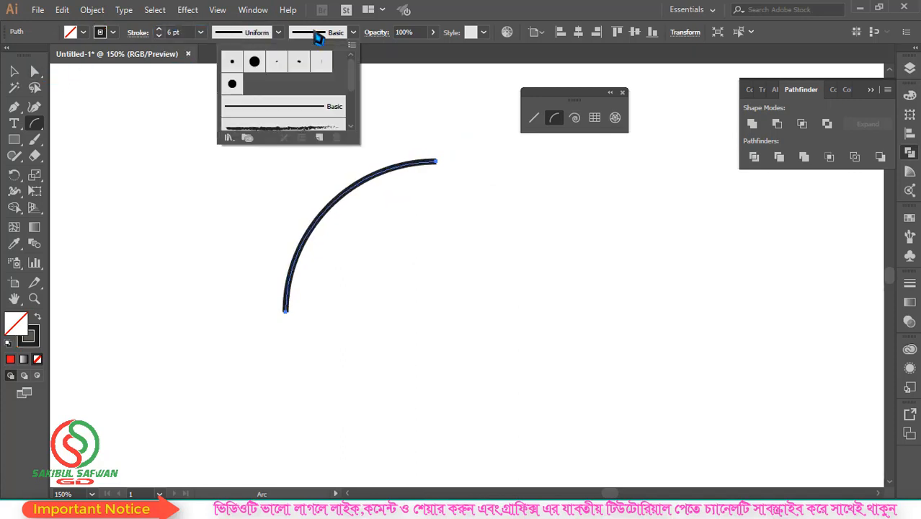
pyautogui.scroll(-3, 288, 108)
pyautogui.click(287, 107)
pyautogui.scroll(3, 292, 97)
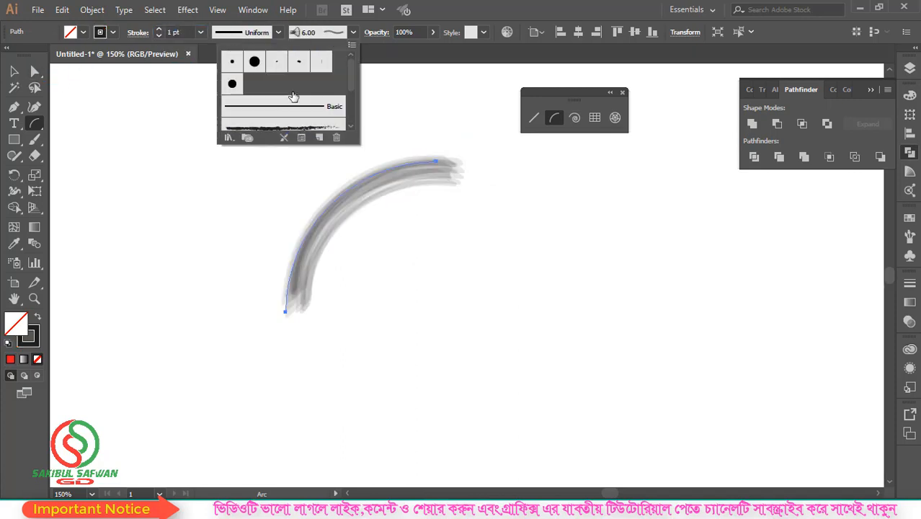
pyautogui.scroll(-3, 285, 108)
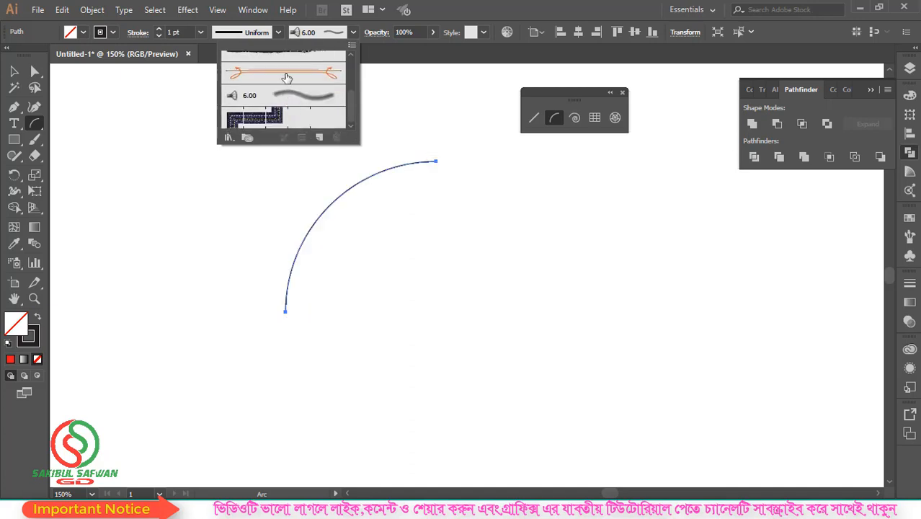
pyautogui.click(317, 122)
pyautogui.scroll(3, 301, 90)
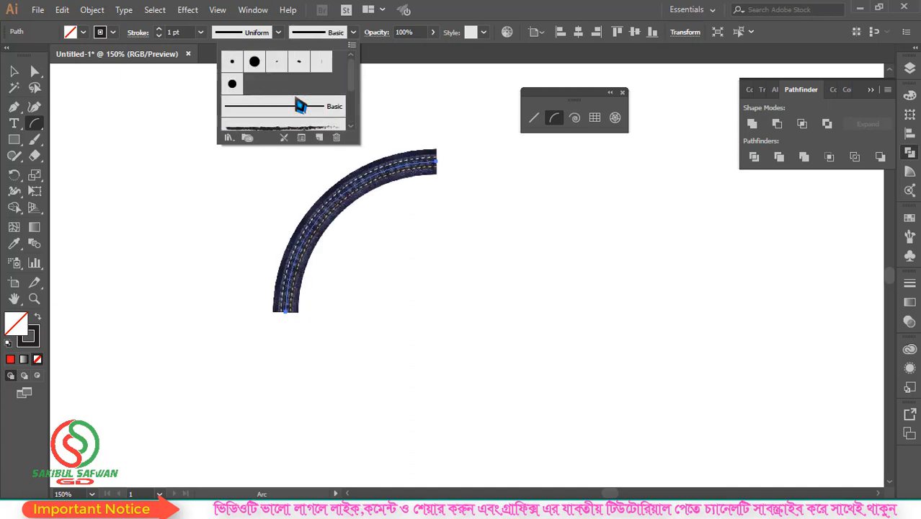
pyautogui.click(288, 107)
pyautogui.scroll(-3, 281, 101)
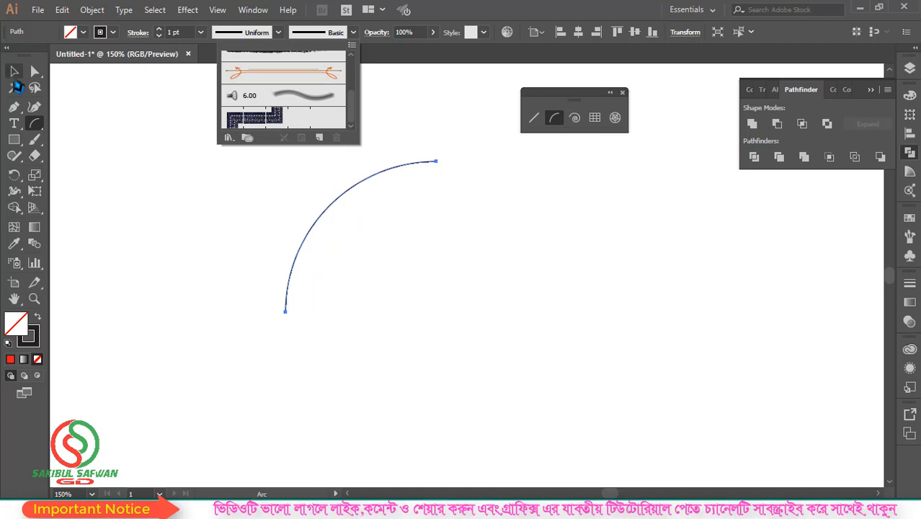
# Step: Draw a smaller, oppositely curved arc crossing the first one, and delete both arcs
pyautogui.click(234, 150)
pyautogui.moveTo(260, 151)
pyautogui.mouseDown()
pyautogui.moveTo(397, 239)
pyautogui.moveTo(372, 221)
pyautogui.mouseUp()
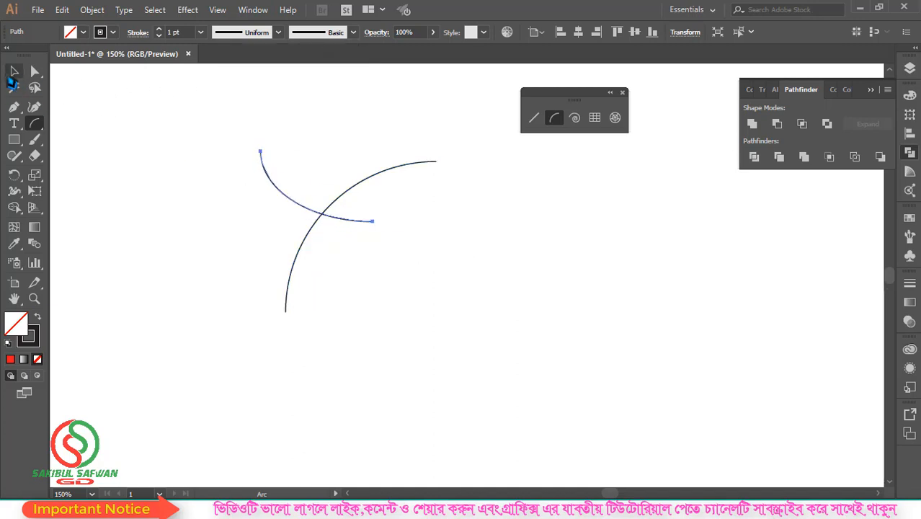
pyautogui.press('v')
pyautogui.moveTo(148, 127); pyautogui.dragTo(473, 305)
pyautogui.press('Delete')
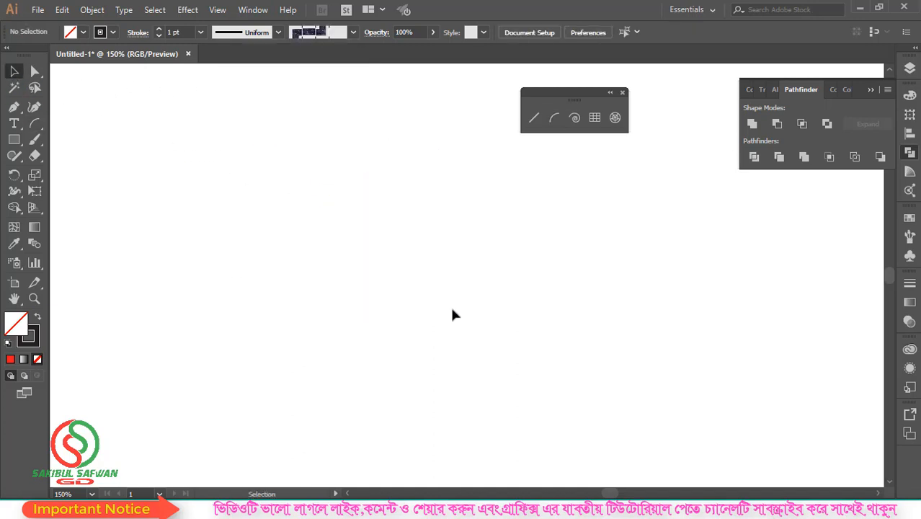
# Step: Draw a large spiral with the Spiral tool, varying its segment count while drawing and ending with several tight inner turns
pyautogui.click(574, 123)
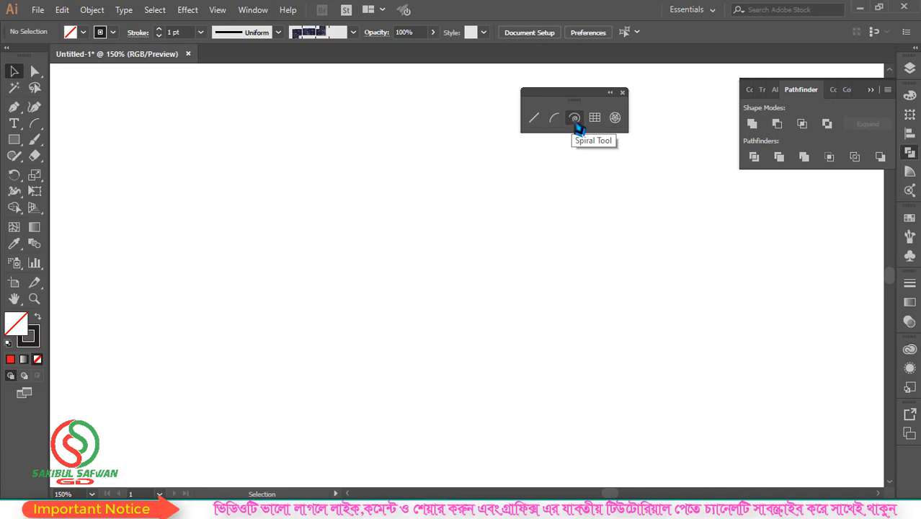
pyautogui.click(576, 123)
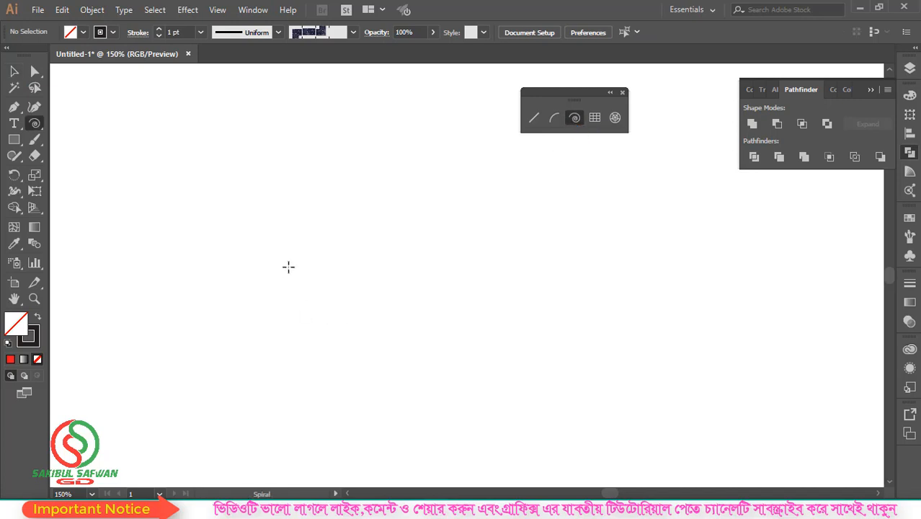
pyautogui.moveTo(265, 294); pyautogui.dragTo(460, 297)
pyautogui.press('Up')
pyautogui.press('Up')
pyautogui.press('Up')
pyautogui.press('Down')
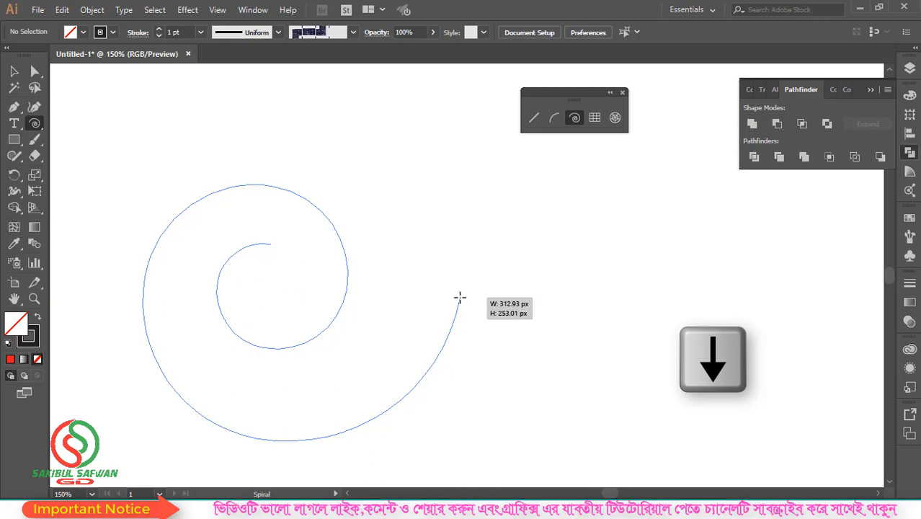
pyautogui.press('Down')
pyautogui.press('Down')
pyautogui.press('Down')
pyautogui.press('Down')
pyautogui.moveTo(460, 297); pyautogui.dragTo(499, 260)
pyautogui.press('Down')
pyautogui.press('Up')
pyautogui.press('Up')
pyautogui.press('Up')
pyautogui.press('Down')
pyautogui.press('Down')
pyautogui.press('Down')
pyautogui.press('Down')
pyautogui.press('Down')
pyautogui.press('Down')
pyautogui.press('Down')
pyautogui.press('Down')
pyautogui.press('Down')
pyautogui.press('Down')
pyautogui.press('Down')
pyautogui.press('Down')
pyautogui.press('Down')
pyautogui.press('Down')
pyautogui.press('Down')
pyautogui.press('Up')
pyautogui.press('Up')
pyautogui.press('Up')
pyautogui.press('Up')
pyautogui.press('Up')
pyautogui.press('Up')
pyautogui.press('Up')
pyautogui.press('Up')
pyautogui.press('Up')
pyautogui.press('Up')
pyautogui.press('Up')
pyautogui.press('Up')
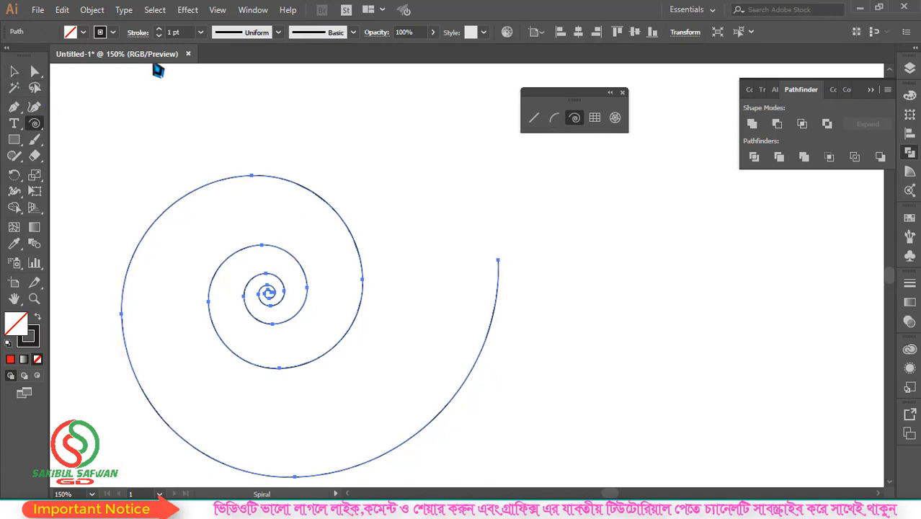
# Step: Set the spiral's stroke weight to 6 pt and apply the 6.00 bristle brush to it
pyautogui.click(180, 31)
pyautogui.write('5')
pyautogui.press('Return')
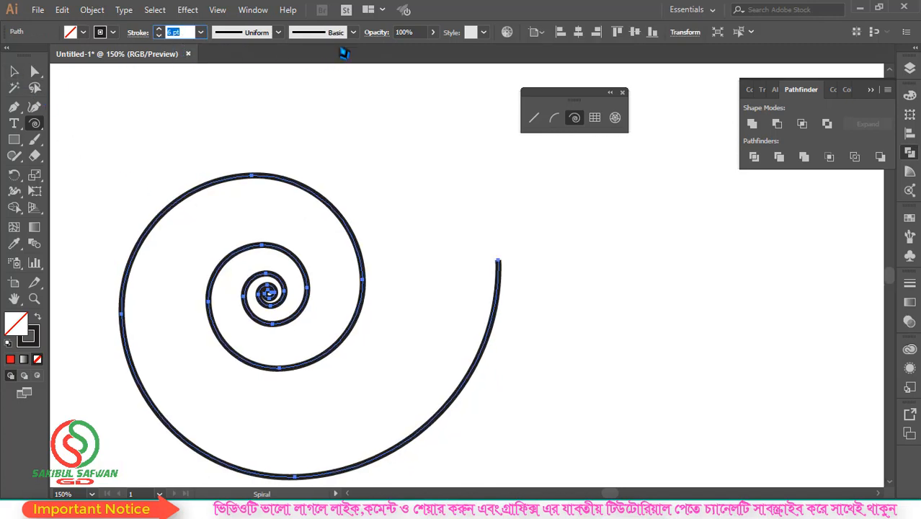
pyautogui.click(349, 32)
pyautogui.click(304, 101)
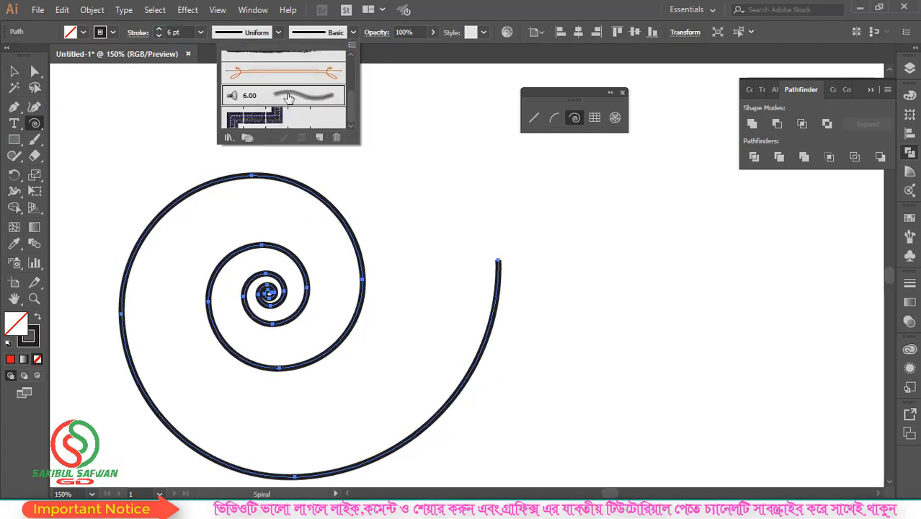
pyautogui.click(15, 72)
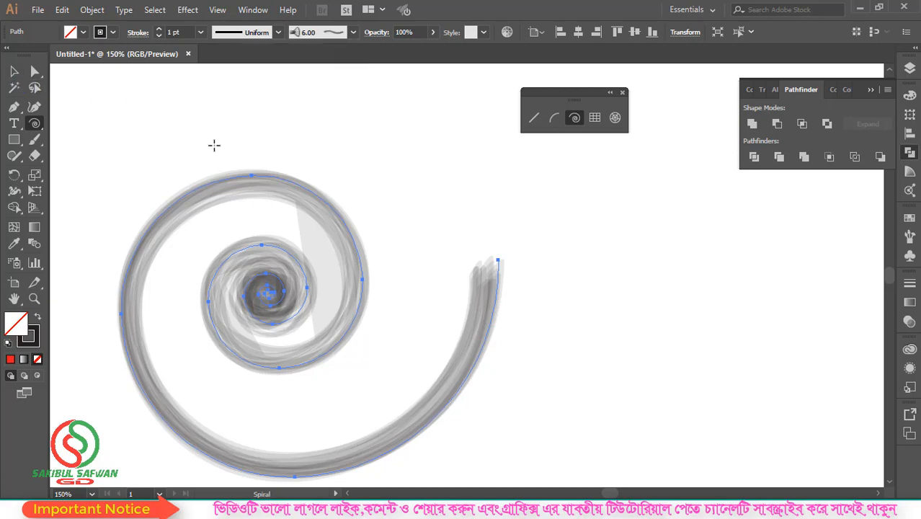
# Step: Select the brushed spiral and delete it
pyautogui.click(15, 72)
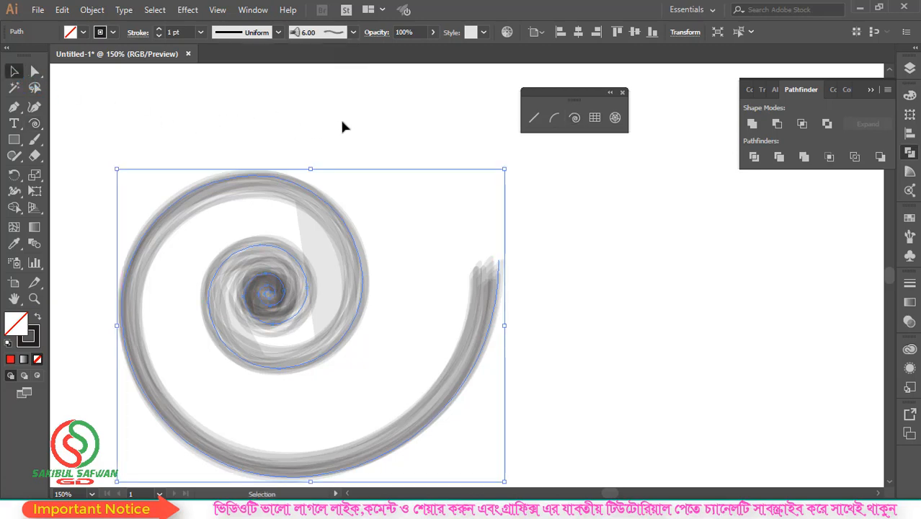
pyautogui.moveTo(343, 127); pyautogui.dragTo(221, 367)
pyautogui.press('Delete')
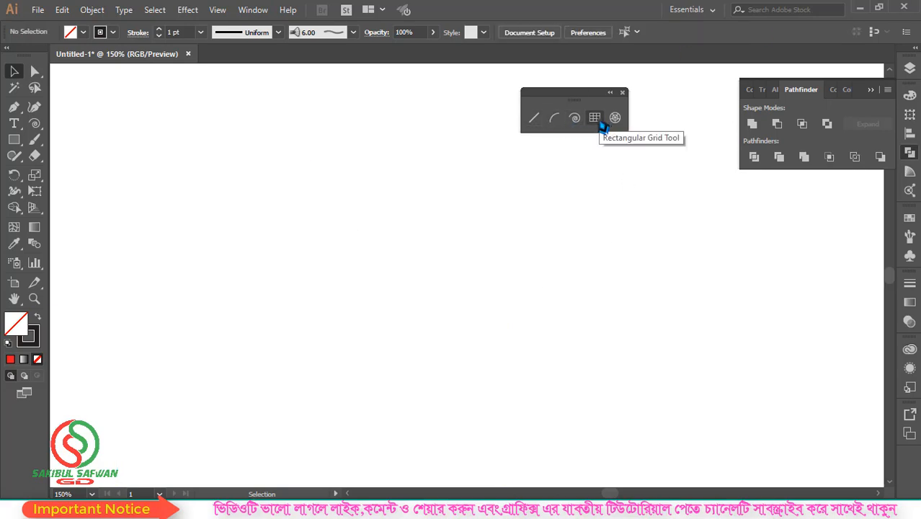
# Step: Draw a rectangular grid of six columns and six rows, and move it to the left on the artboard
pyautogui.click(595, 120)
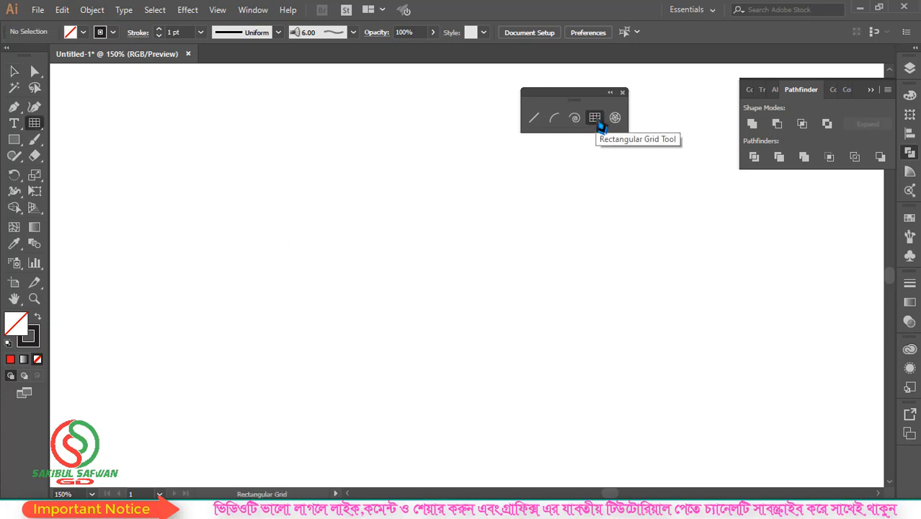
pyautogui.moveTo(207, 145); pyautogui.dragTo(616, 413)
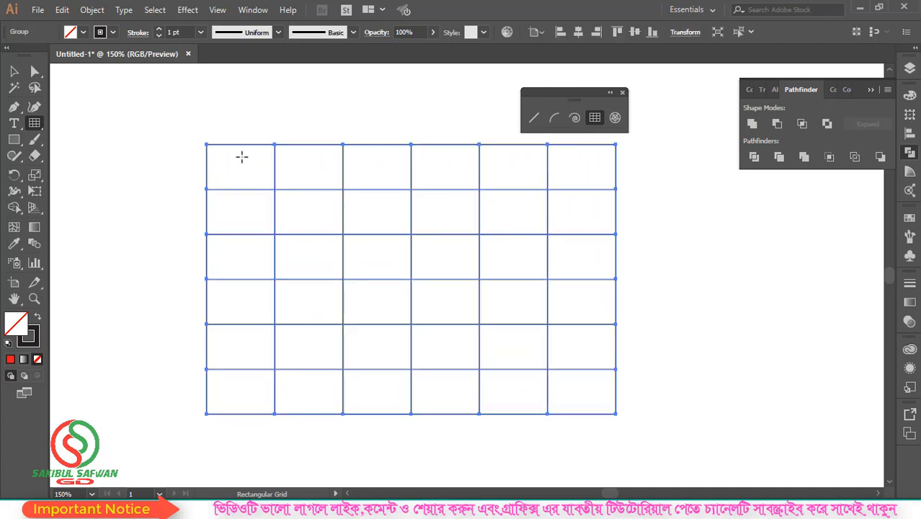
pyautogui.click(14, 72)
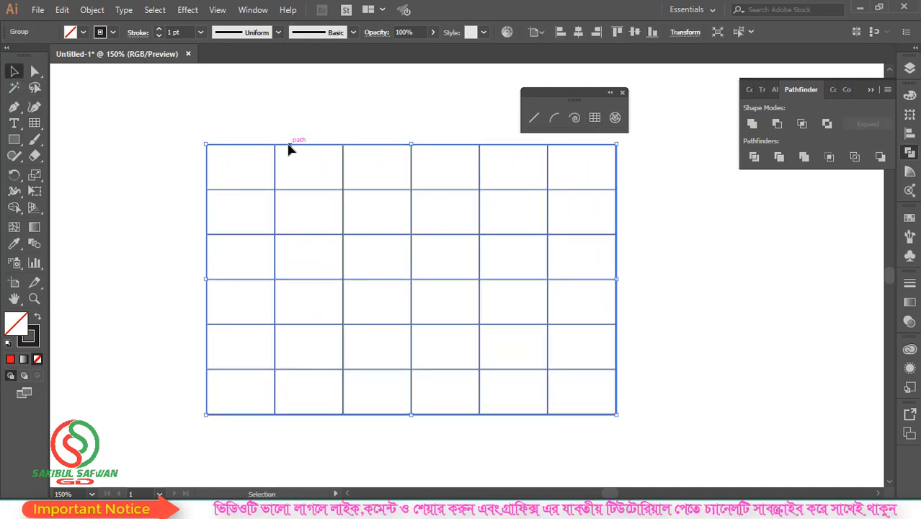
pyautogui.moveTo(294, 148); pyautogui.dragTo(211, 154)
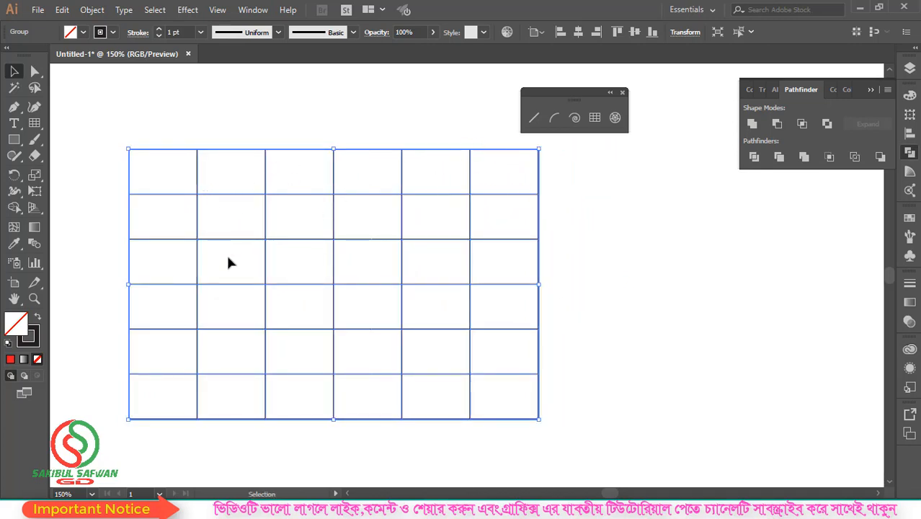
# Step: Clear the existing grid and set the Rectangular Grid tool to 3 horizontal dividers and 4 vertical dividers
pyautogui.click(560, 183)
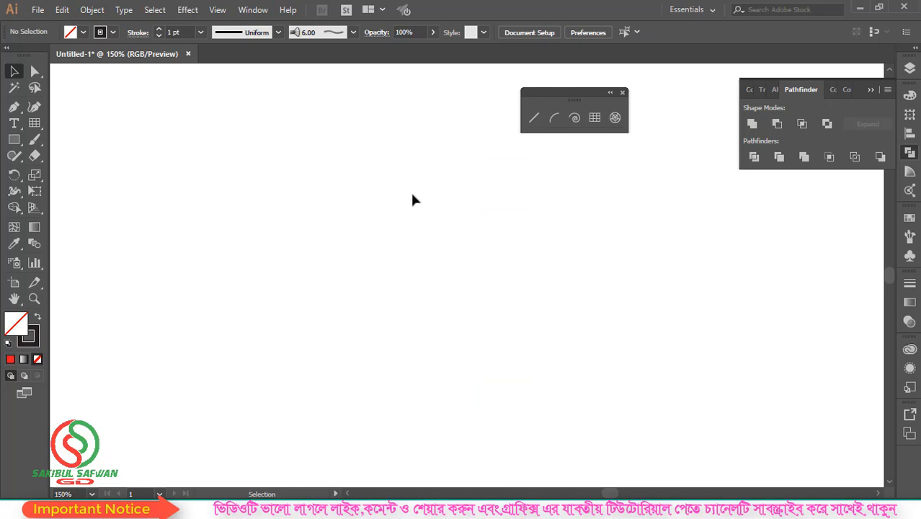
pyautogui.hotkey('ctrl', '1')
pyautogui.click(595, 117)
pyautogui.click(239, 238)
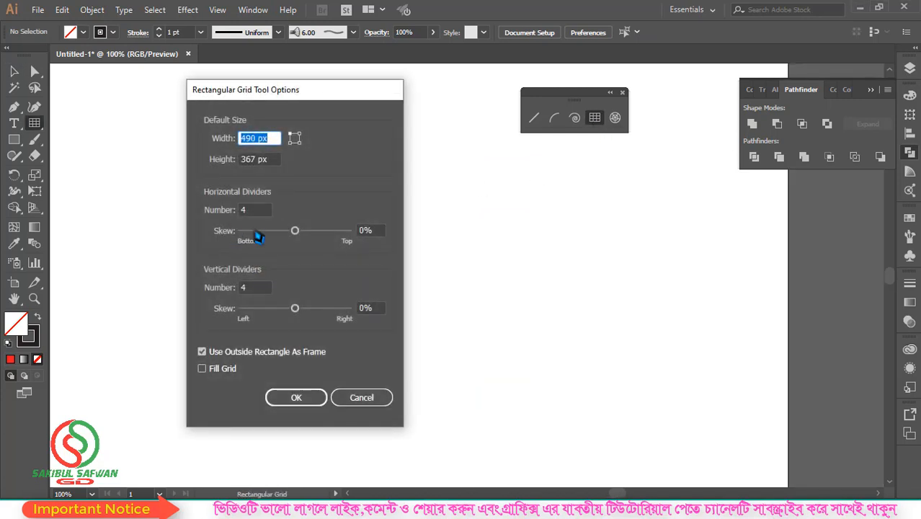
pyautogui.click(240, 210)
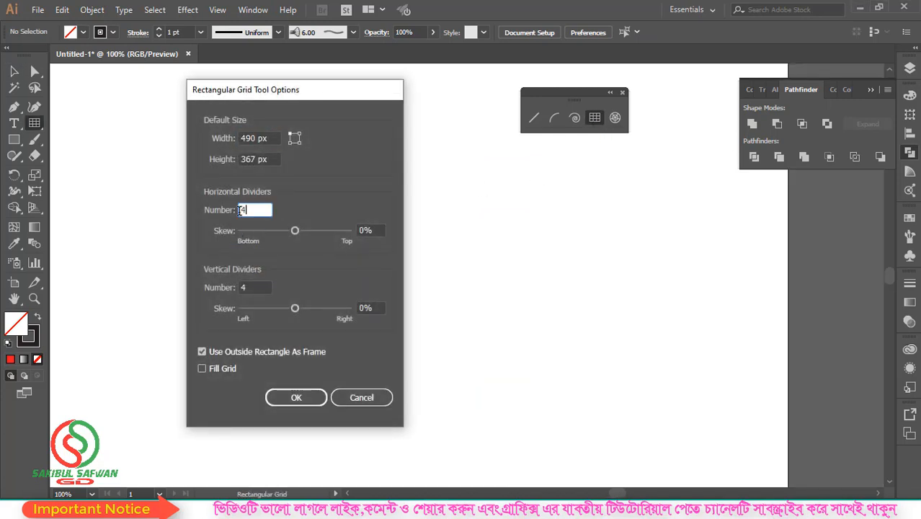
pyautogui.click(256, 287)
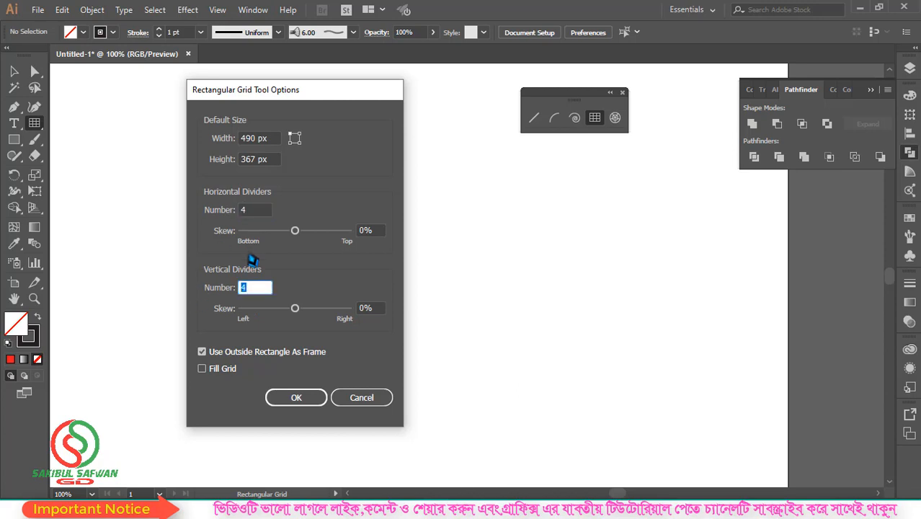
pyautogui.click(256, 210)
pyautogui.click(253, 287)
pyautogui.click(251, 209)
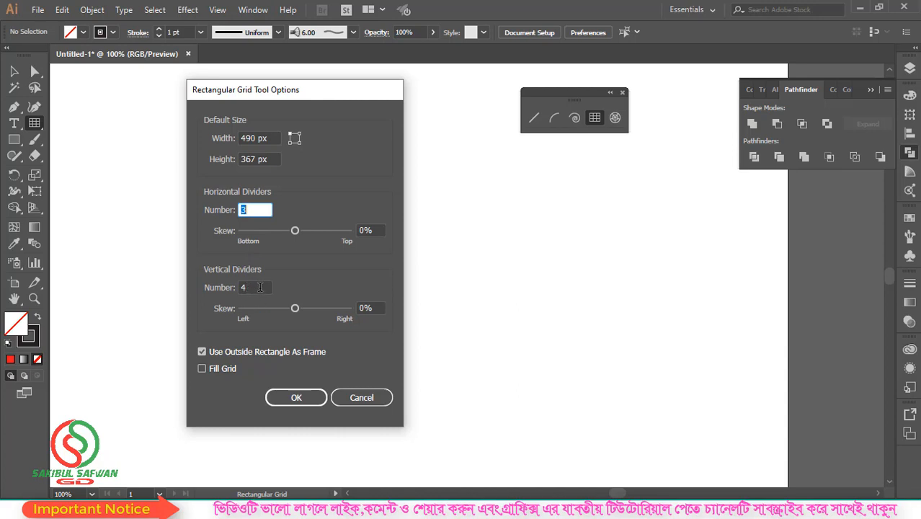
pyautogui.click(300, 400)
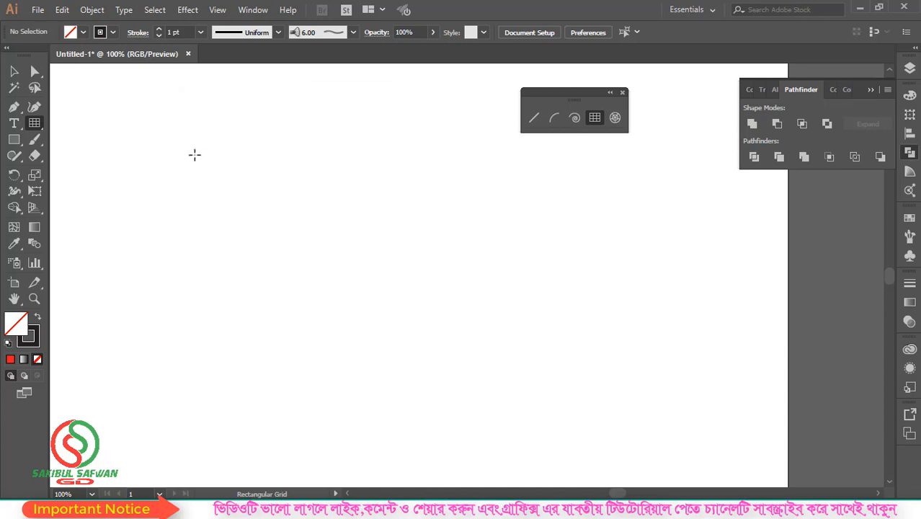
# Step: Draw a rectangular grid of five columns and four rows and set its stroke weight to 8 pt
pyautogui.moveTo(171, 151); pyautogui.dragTo(504, 387)
pyautogui.click(13, 70)
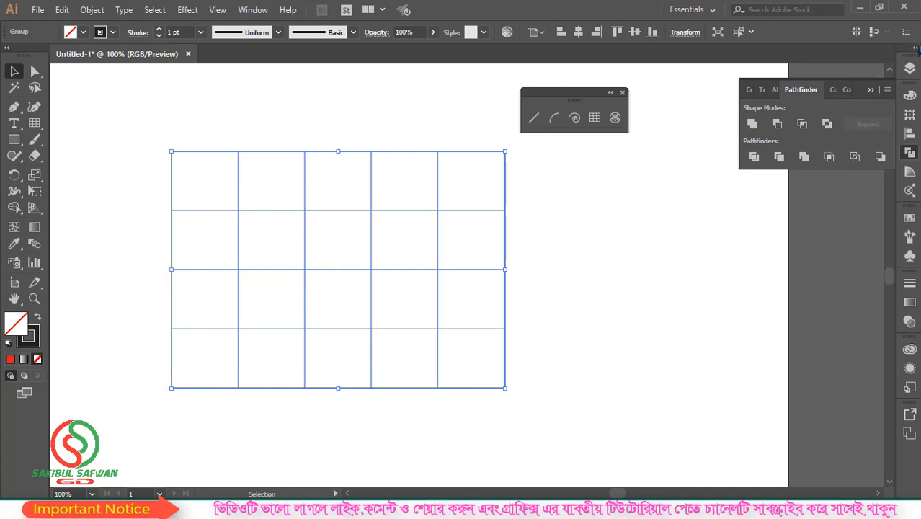
pyautogui.click(183, 32)
pyautogui.scroll(7, 182, 32)
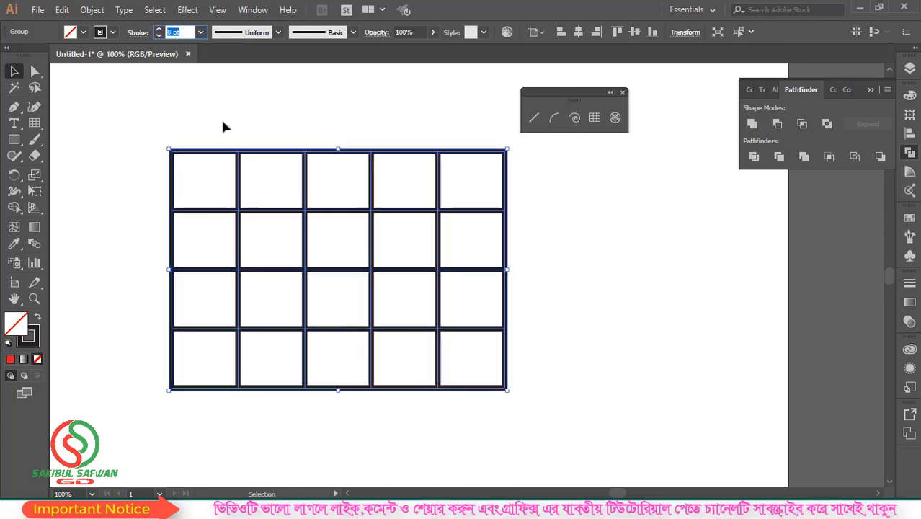
# Step: Move the thick-stroked grid slightly up and to the left
pyautogui.click(238, 140)
pyautogui.click(272, 151)
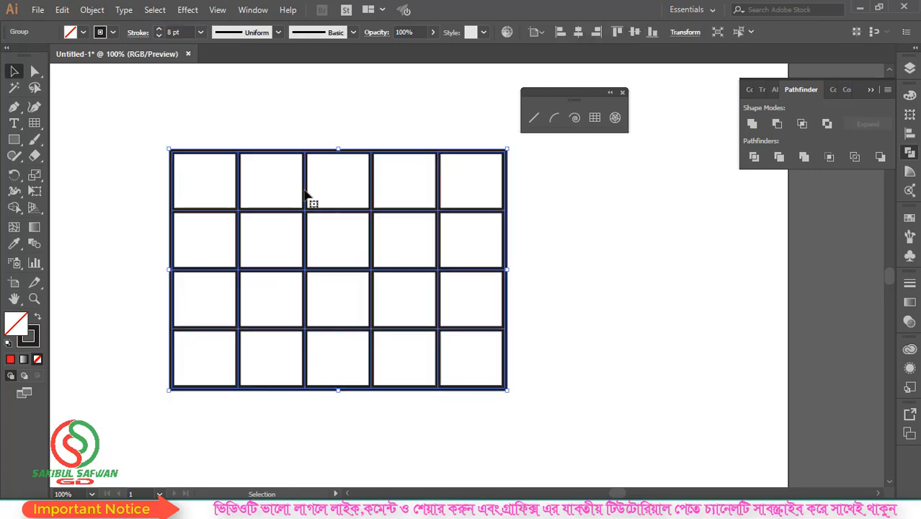
pyautogui.moveTo(310, 221); pyautogui.dragTo(286, 207)
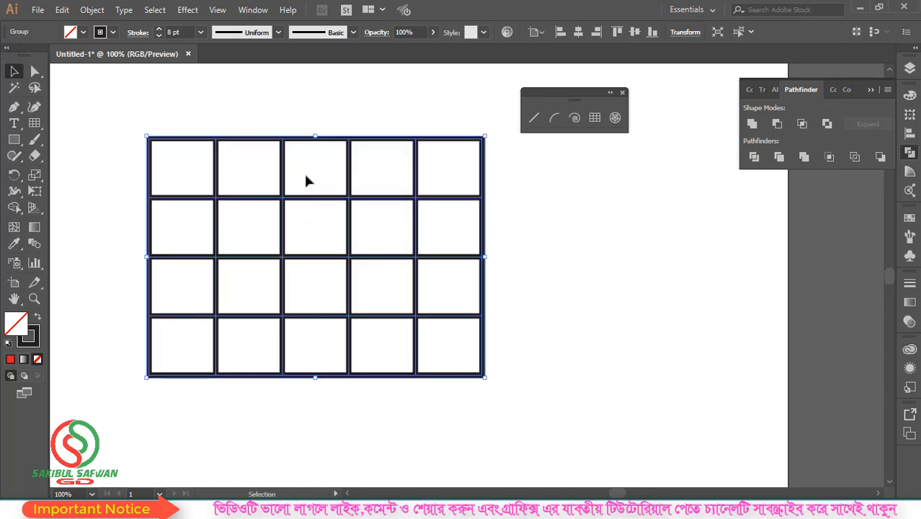
# Step: Divide the grid into separate cells with Pathfinder, ungroup the result and deselect it
pyautogui.click(757, 165)
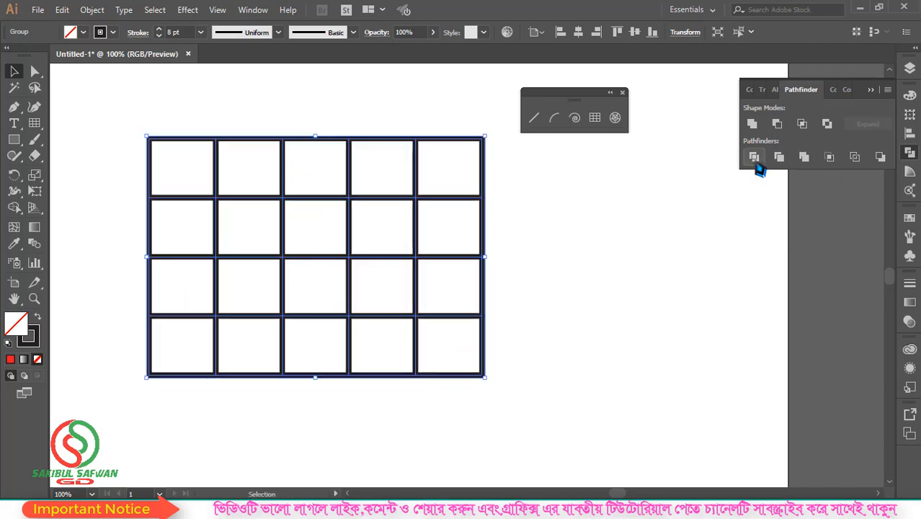
pyautogui.rightClick(352, 139)
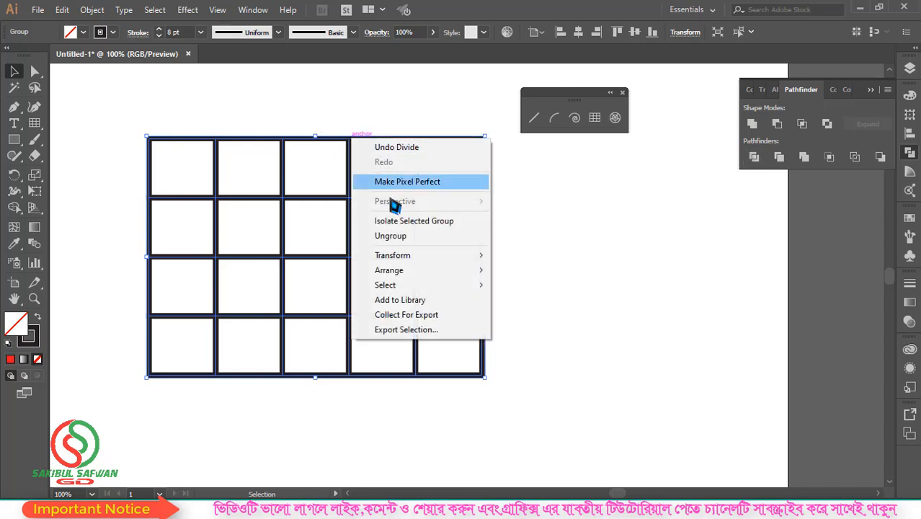
pyautogui.click(401, 236)
pyautogui.click(519, 258)
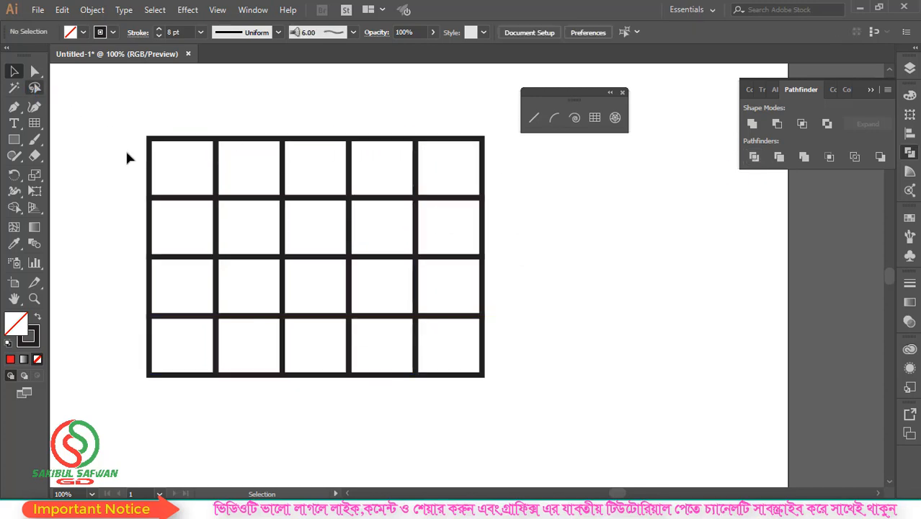
# Step: Delete the fourth cell of the grid's bottom row and move several other cells out of their places
pyautogui.click(382, 321)
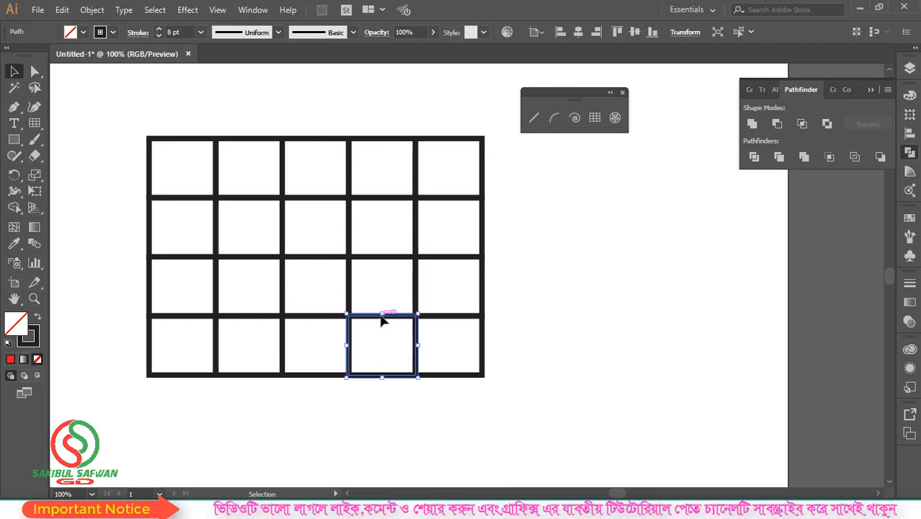
pyautogui.press('Delete')
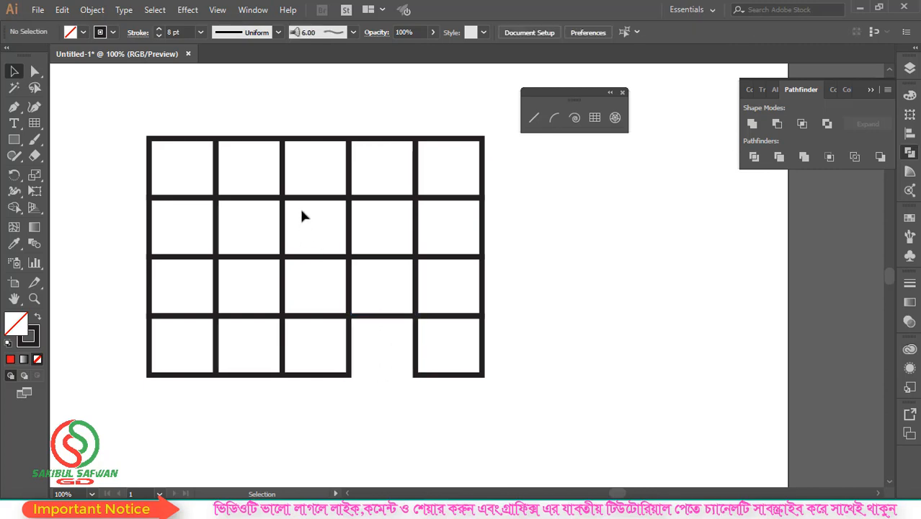
pyautogui.moveTo(306, 204); pyautogui.dragTo(595, 267)
pyautogui.moveTo(308, 199); pyautogui.dragTo(673, 253)
pyautogui.click(321, 260)
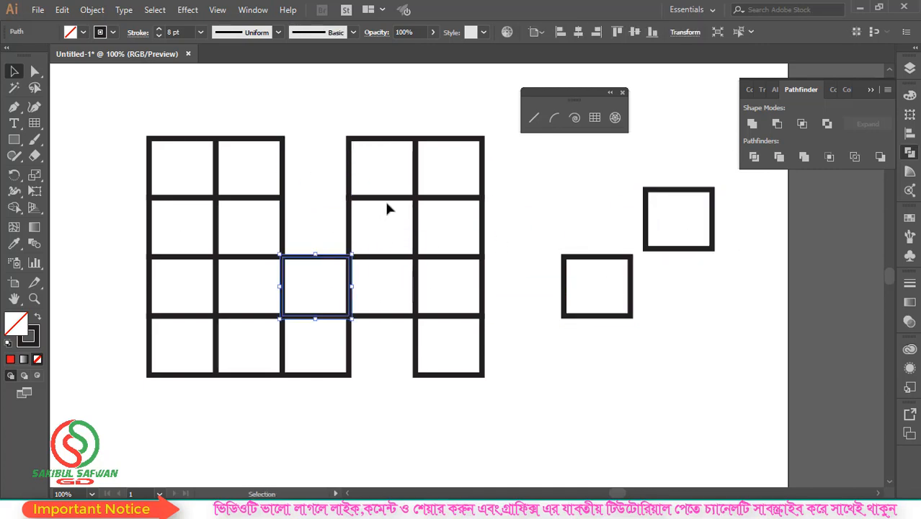
pyautogui.moveTo(387, 202); pyautogui.dragTo(282, 248)
pyautogui.moveTo(211, 256); pyautogui.dragTo(207, 255)
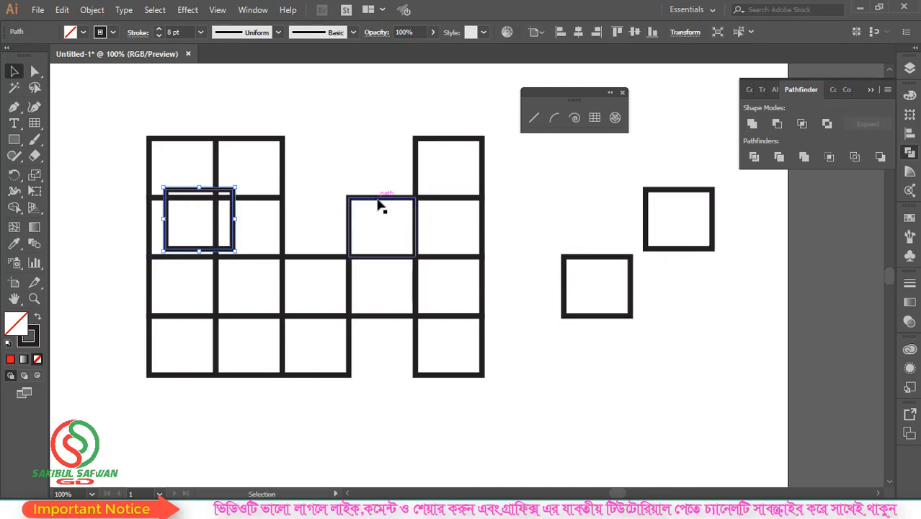
pyautogui.moveTo(381, 205); pyautogui.dragTo(337, 138)
pyautogui.moveTo(374, 270); pyautogui.dragTo(303, 330)
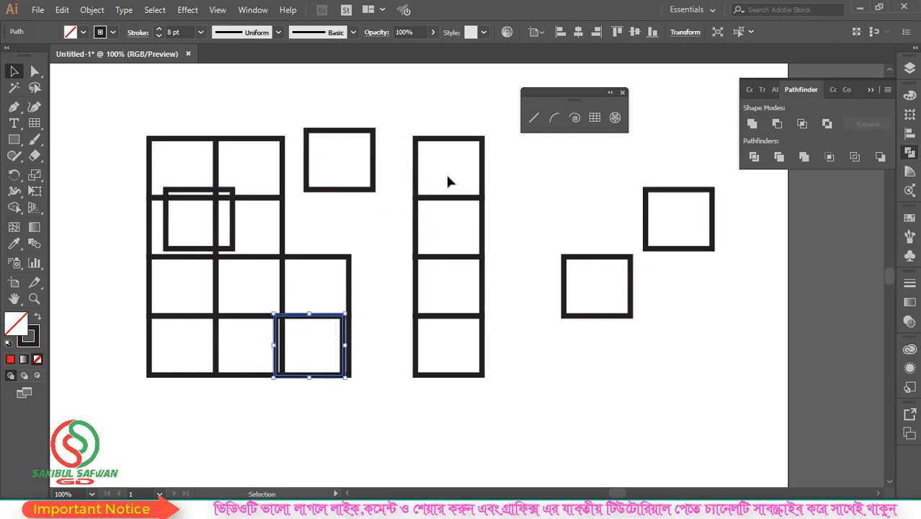
# Step: Clear all the grid cells from the artboard and activate the Polar Grid tool
pyautogui.scroll(-1, 302, 205)
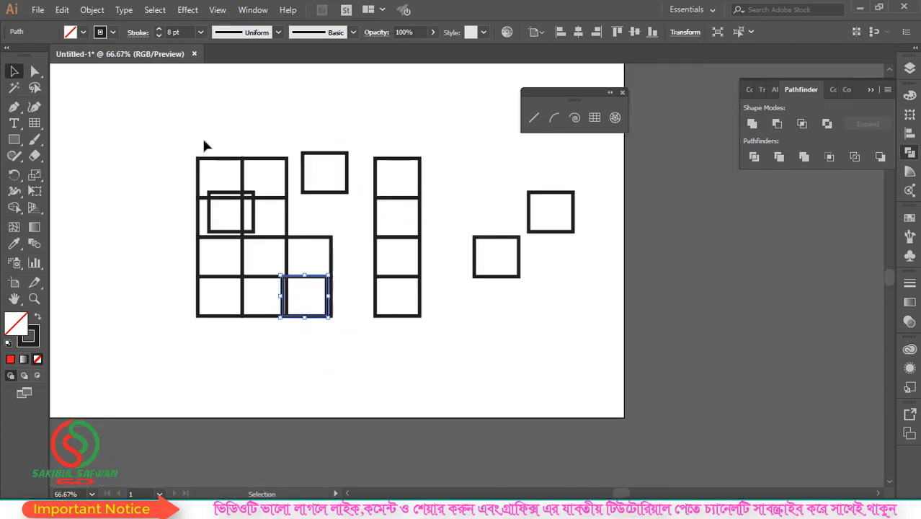
pyautogui.hotkey('ctrl', 'a')
pyautogui.press('Delete')
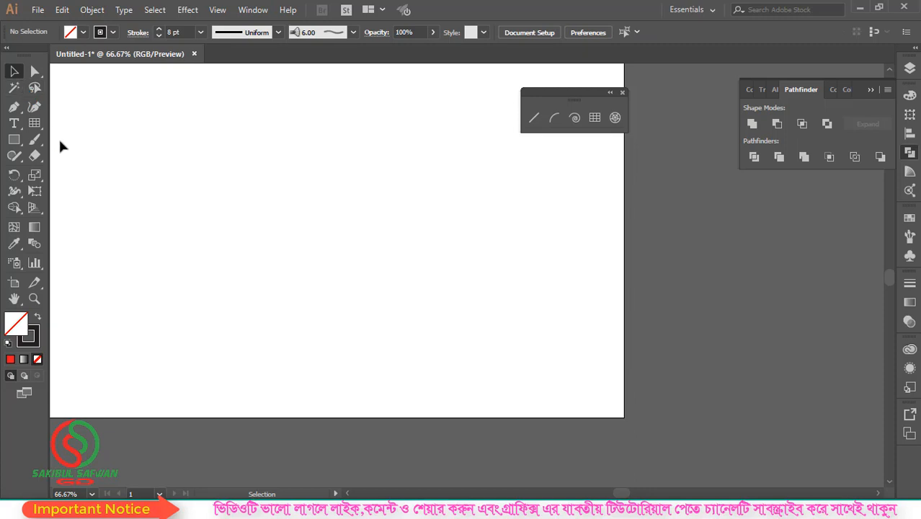
pyautogui.click(34, 127)
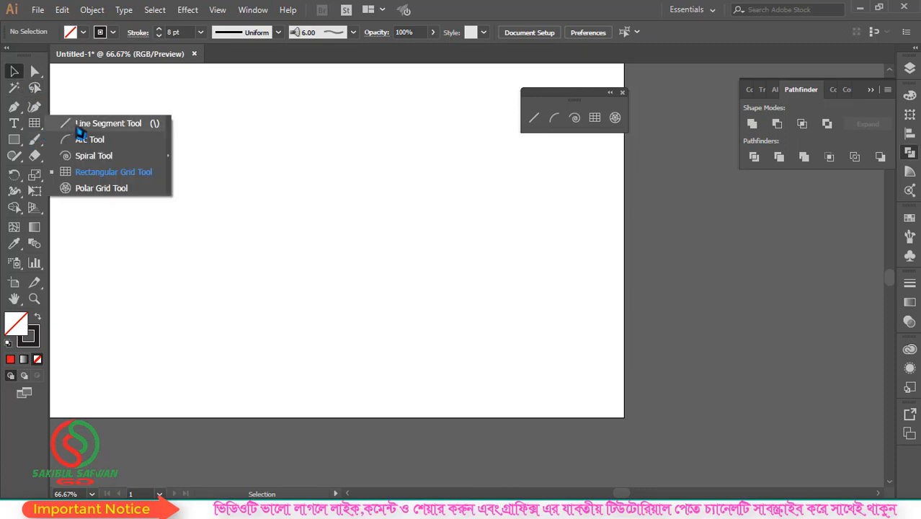
pyautogui.click(37, 125)
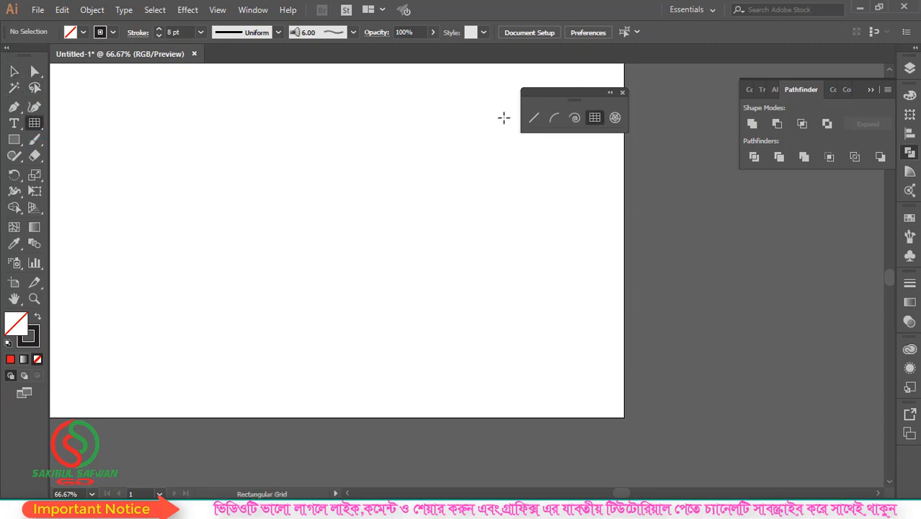
pyautogui.click(616, 119)
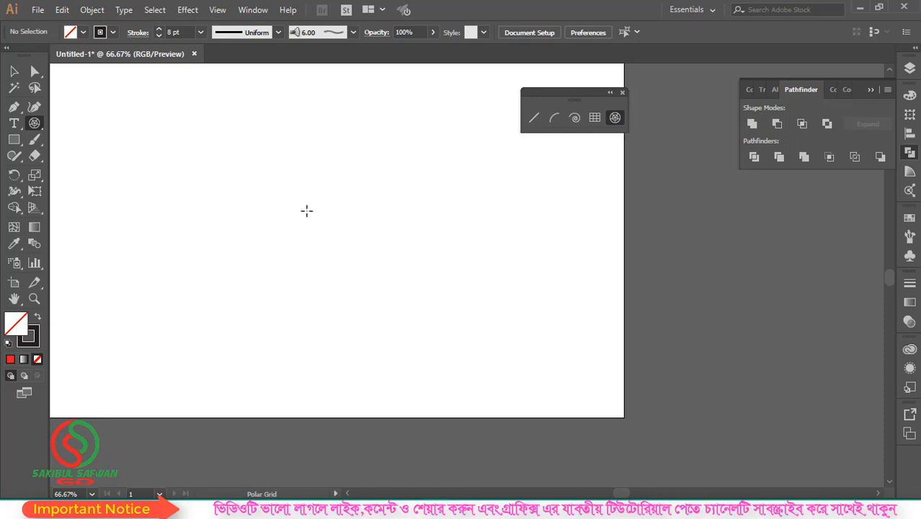
# Step: Draw a trial polar grid on the artboard and delete it
pyautogui.moveTo(282, 191)
pyautogui.mouseDown()
pyautogui.moveTo(429, 291)
pyautogui.moveTo(500, 286)
pyautogui.moveTo(511, 333)
pyautogui.moveTo(413, 364)
pyautogui.moveTo(397, 356)
pyautogui.moveTo(504, 362)
pyautogui.moveTo(509, 339)
pyautogui.mouseUp()
pyautogui.press('Delete')
pyautogui.moveTo(348, 265); pyautogui.dragTo(375, 256)
pyautogui.moveTo(337, 232); pyautogui.dragTo(390, 225)
# Step: Draw a polar grid, adjusting its dividers while drawing to five concentric circles and 13 radial lines
pyautogui.moveTo(390, 264); pyautogui.dragTo(481, 408)
pyautogui.press('Up')
pyautogui.press('Up')
pyautogui.press('Up')
pyautogui.press('Up')
pyautogui.press('Up')
pyautogui.press('Down')
pyautogui.press('Down')
pyautogui.press('Down')
pyautogui.press('Down')
pyautogui.press('Down')
pyautogui.press('Down')
pyautogui.press('Down')
pyautogui.press('Down')
pyautogui.press('Down')
pyautogui.press('Right')
pyautogui.press('Right')
pyautogui.press('Right')
pyautogui.press('Right')
pyautogui.press('Right')
pyautogui.press('Right')
pyautogui.press('Right')
pyautogui.press('Right')
pyautogui.press('Right')
pyautogui.press('Right')
pyautogui.press('Right')
pyautogui.press('Left')
pyautogui.press('Left')
pyautogui.press('Left')
# Step: Move the polar grid up and to the left so it sits fully on the artboard
pyautogui.click(16, 75)
pyautogui.moveTo(378, 303); pyautogui.dragTo(273, 207)
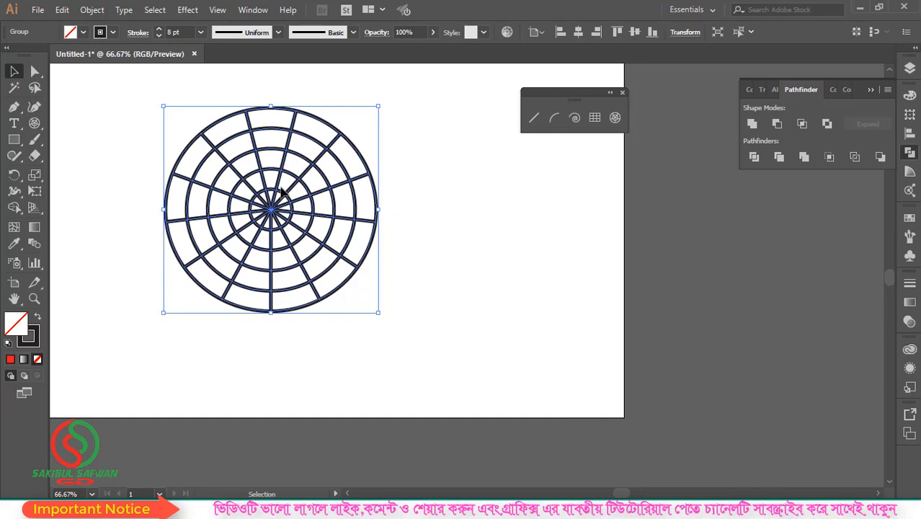
pyautogui.moveTo(270, 209); pyautogui.dragTo(301, 229)
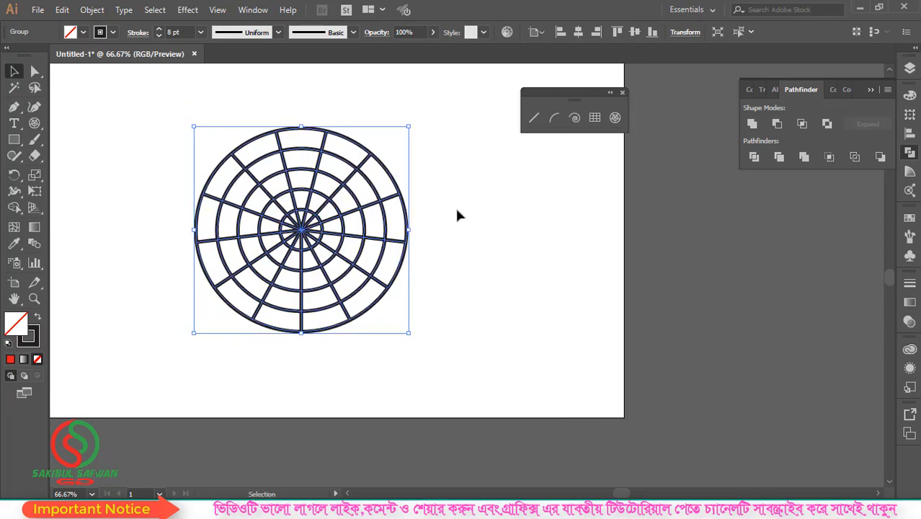
# Step: Divide the polar grid into separate segments with Pathfinder, ungroup the result and deselect it
pyautogui.scroll(1, 330, 234)
pyautogui.scroll(2, 288, 252)
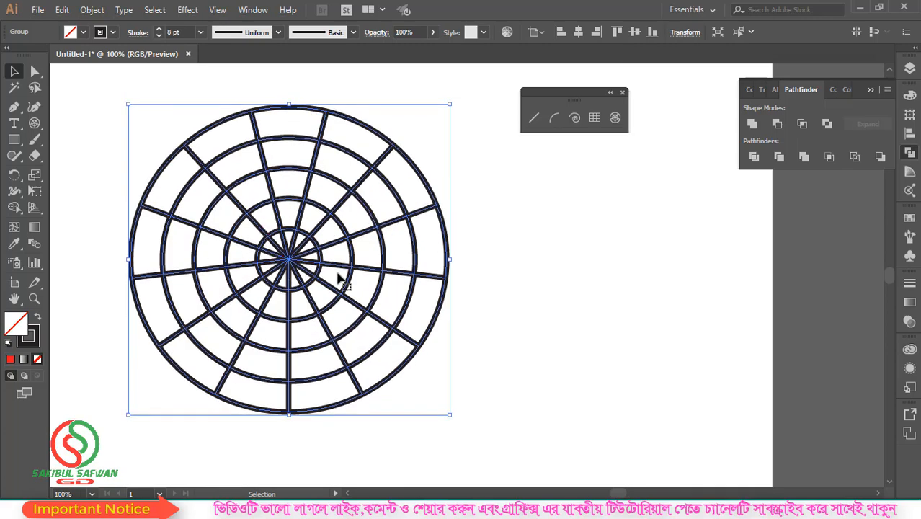
pyautogui.scroll(-1, 301, 230)
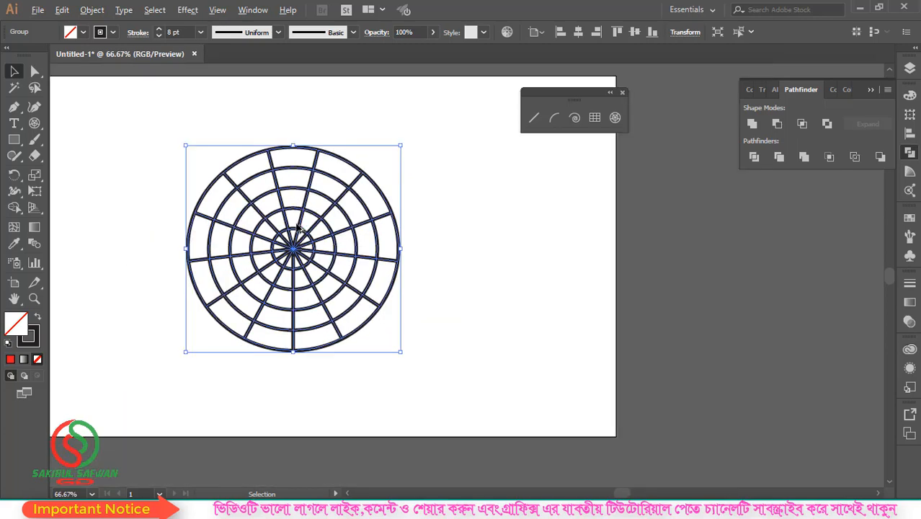
pyautogui.click(755, 160)
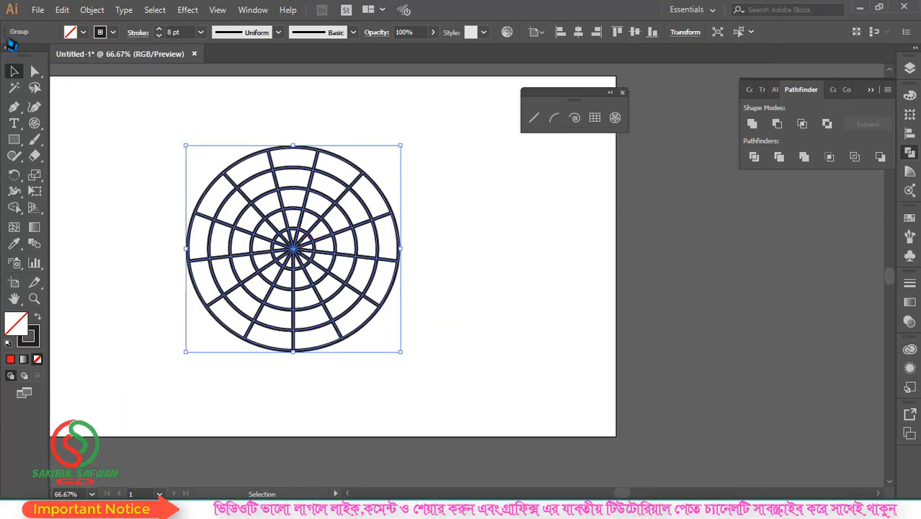
pyautogui.rightClick(315, 219)
pyautogui.click(420, 315)
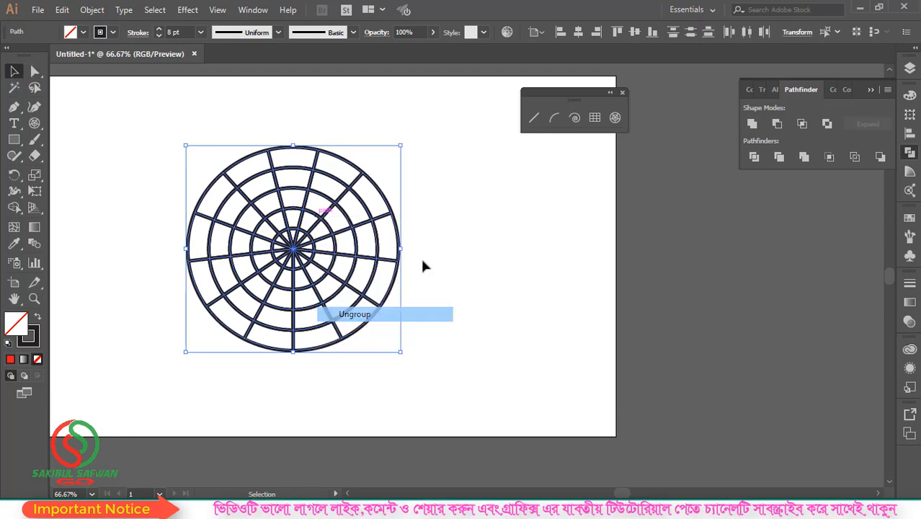
pyautogui.click(420, 256)
# Step: Pull three segments out of the upper-right part of the polar grid to its right side
pyautogui.click(371, 208)
pyautogui.moveTo(371, 208); pyautogui.dragTo(497, 209)
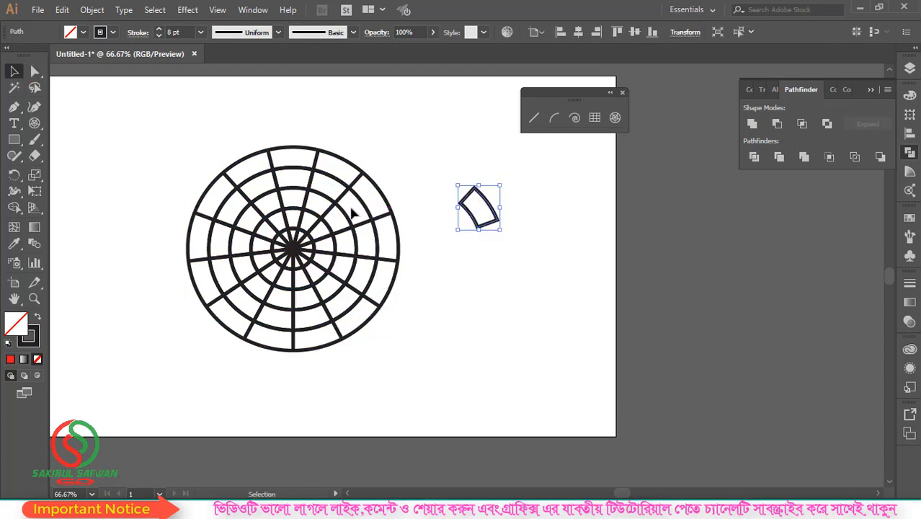
pyautogui.moveTo(332, 216); pyautogui.dragTo(478, 219)
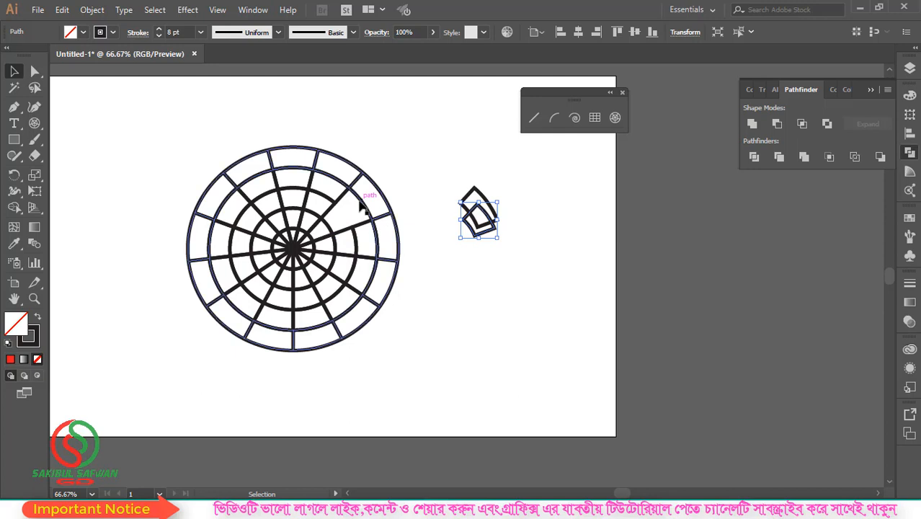
pyautogui.click(362, 205)
pyautogui.click(419, 160)
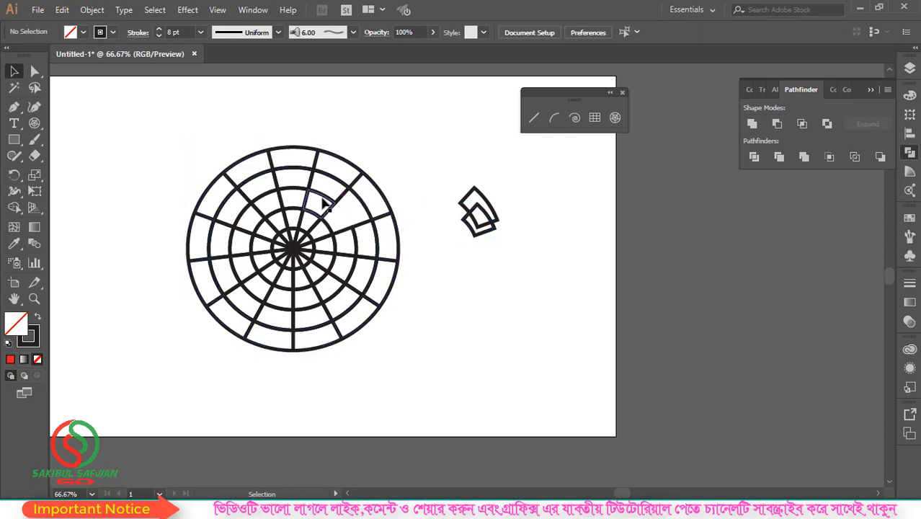
pyautogui.click(318, 208)
pyautogui.moveTo(318, 209); pyautogui.dragTo(421, 230)
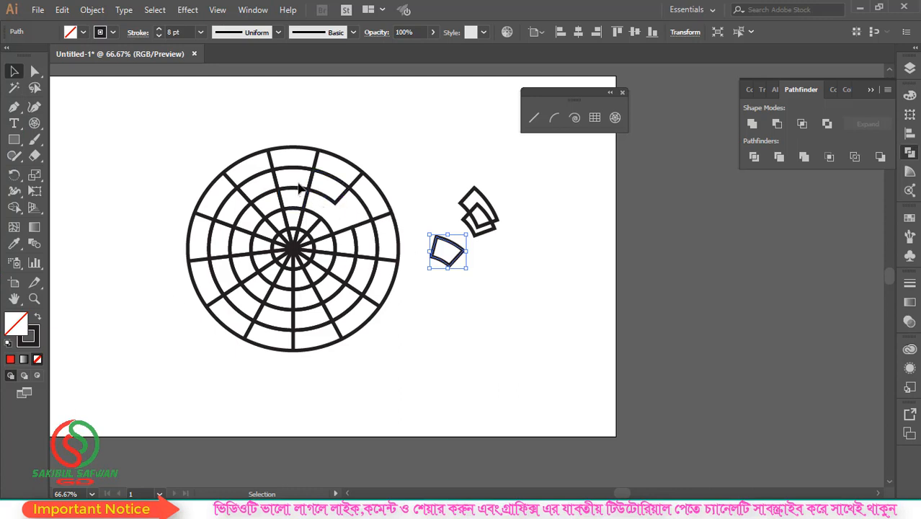
# Step: Delete the polar grid and its detached segments from the artboard
pyautogui.moveTo(150, 115); pyautogui.dragTo(503, 324)
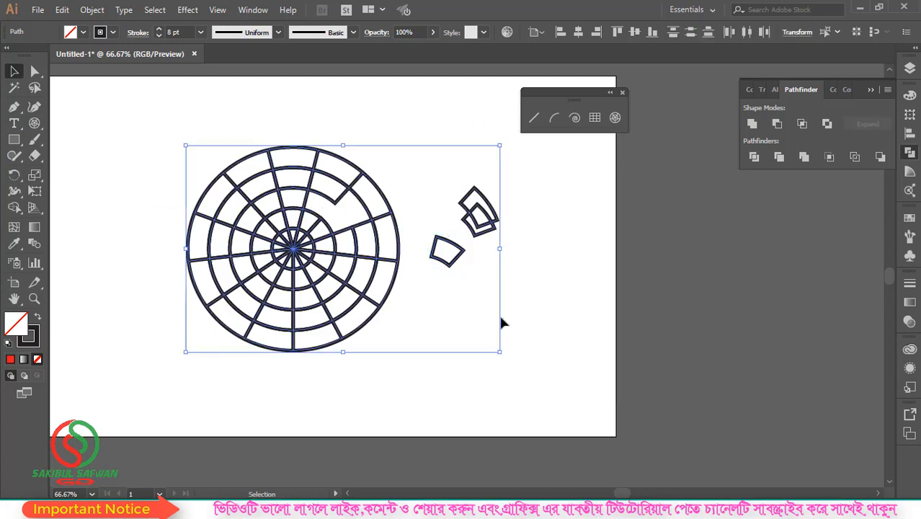
pyautogui.press('Delete')
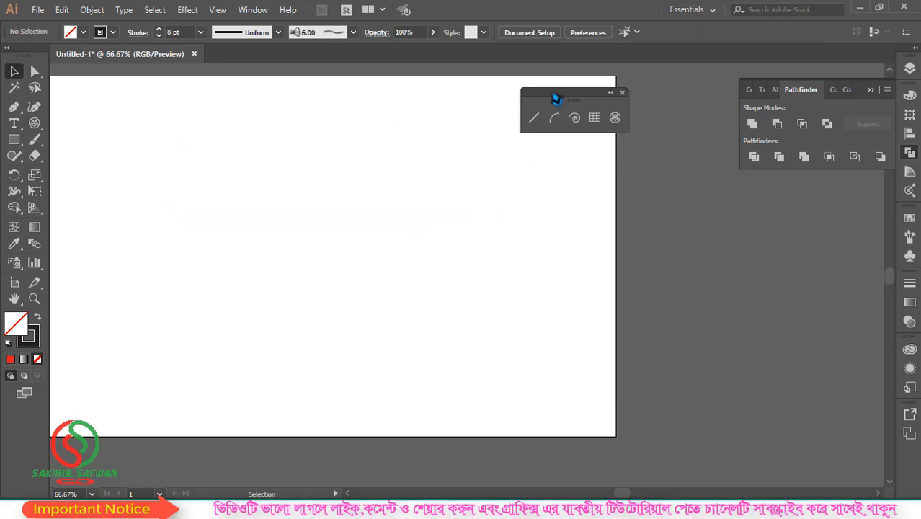
# Step: Close the floating line tools palette and activate the Line Segment tool
pyautogui.moveTo(555, 95); pyautogui.dragTo(578, 135)
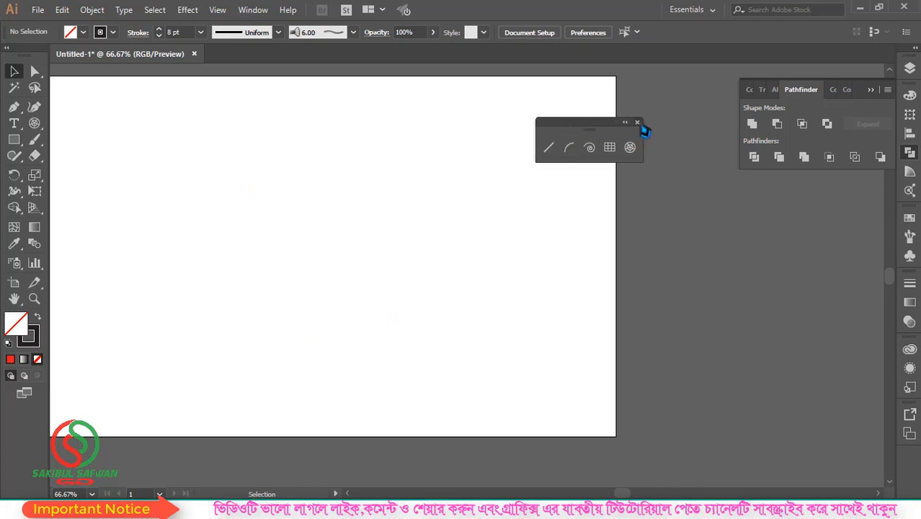
pyautogui.click(637, 123)
pyautogui.moveTo(34, 124)
pyautogui.mouseDown()
pyautogui.moveTo(81, 126)
pyautogui.moveTo(39, 127)
pyautogui.moveTo(101, 175)
pyautogui.moveTo(48, 134)
pyautogui.moveTo(36, 140)
pyautogui.mouseUp()
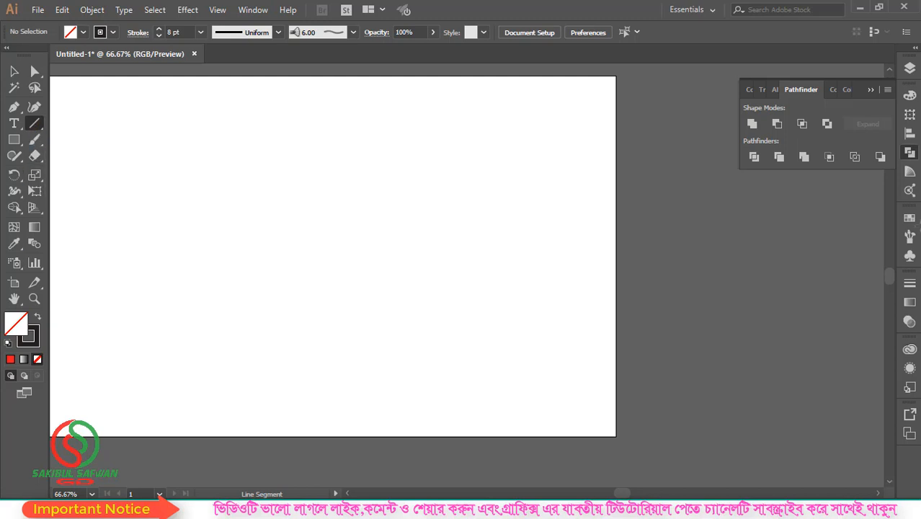